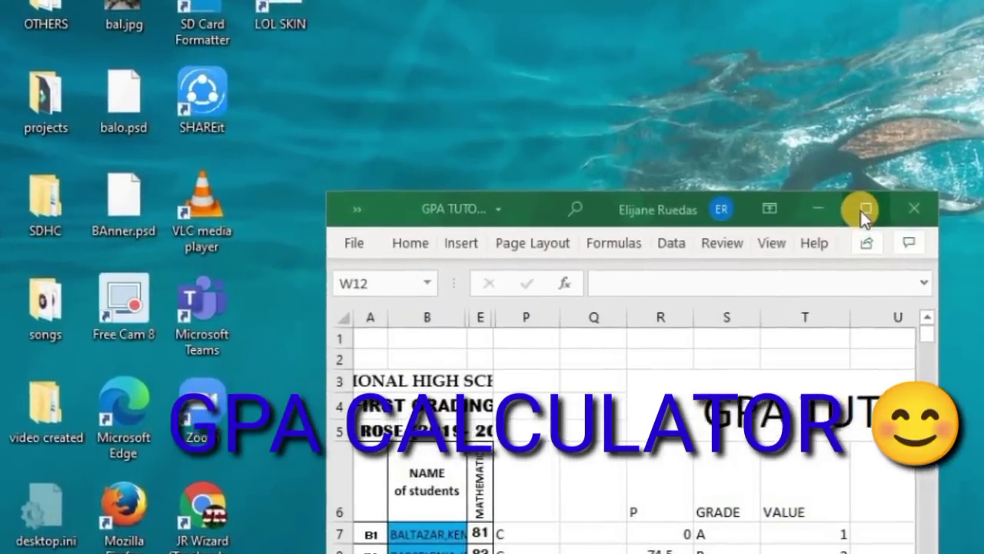
# - Maximize the GPA TUTORIAL window and look over the student list headers and grade tables
pyautogui.click(823, 198)
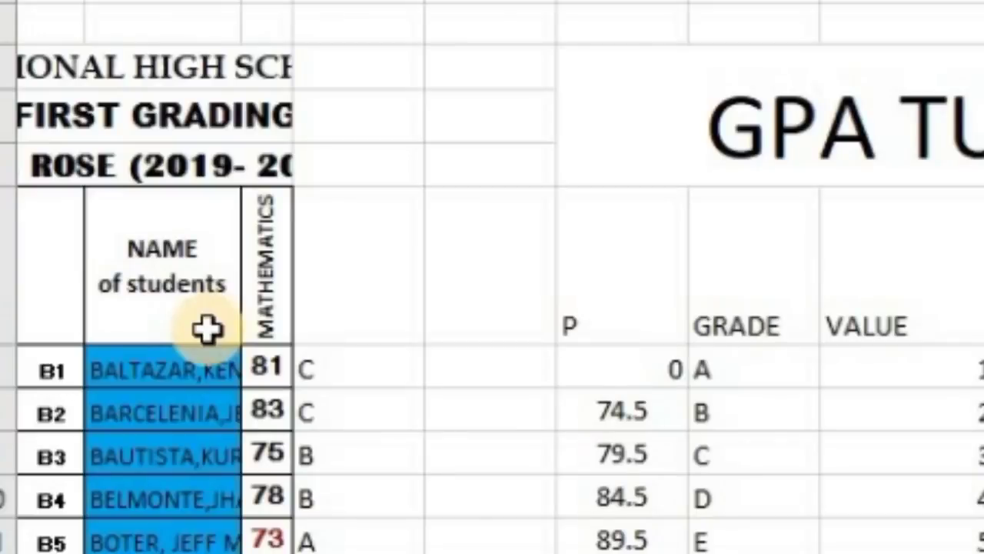
pyautogui.click(208, 329)
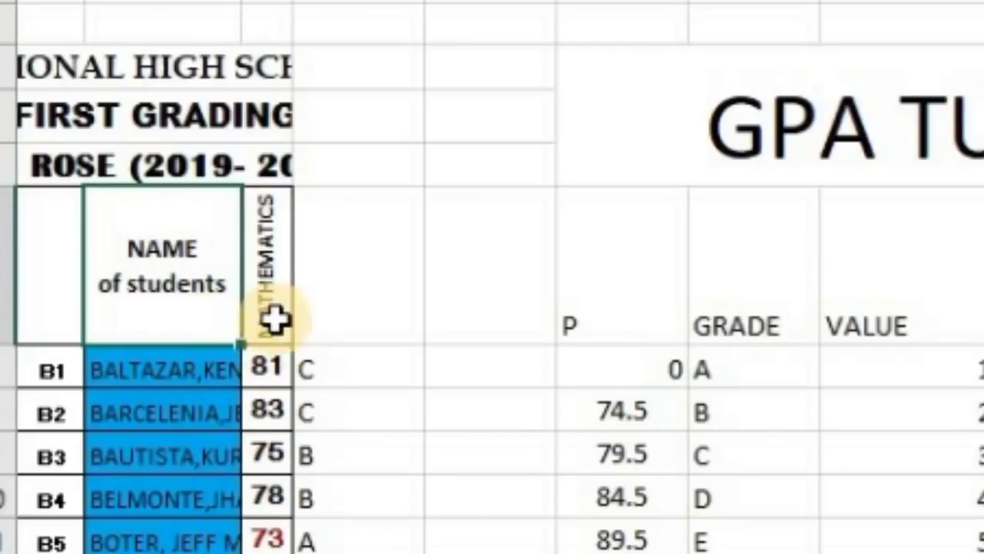
pyautogui.click(274, 291)
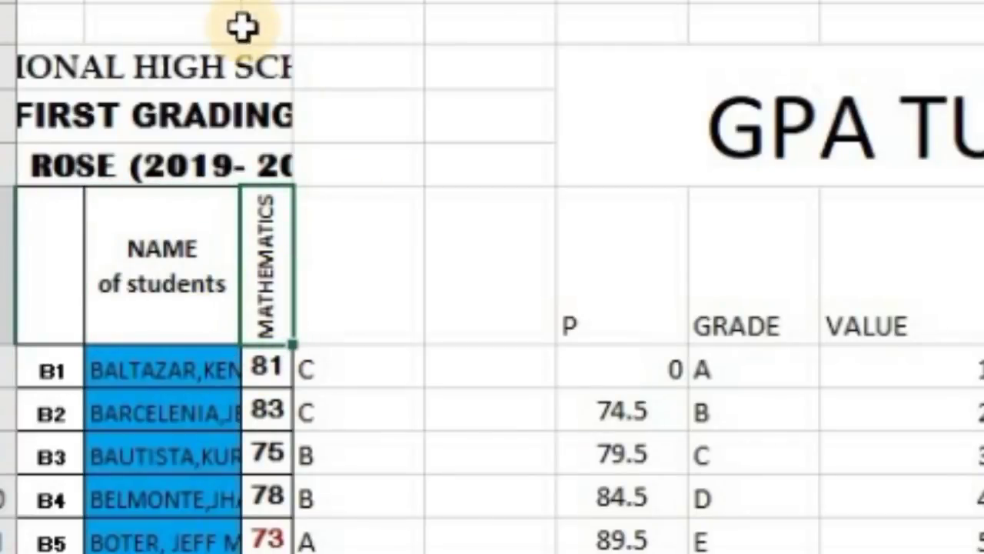
pyautogui.click(156, 111)
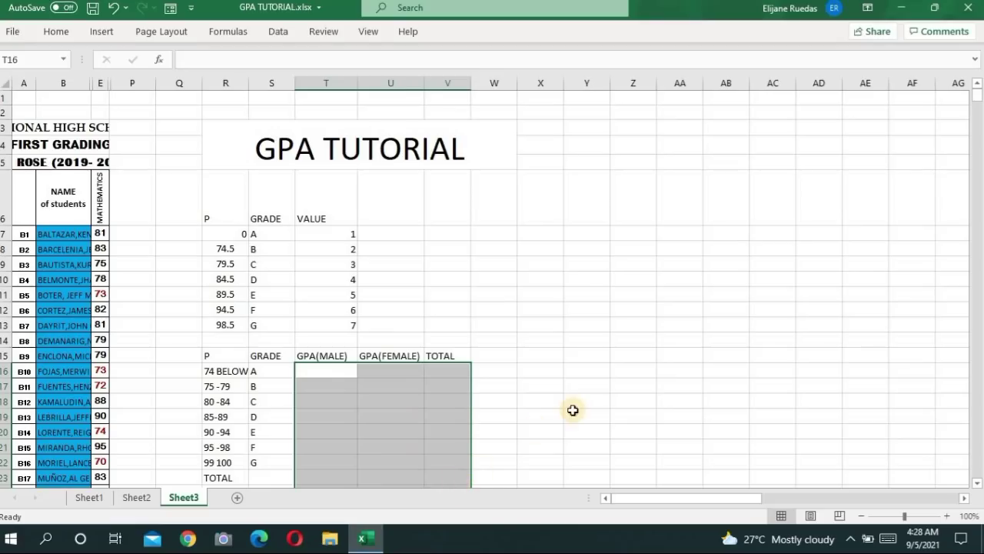
pyautogui.click(573, 412)
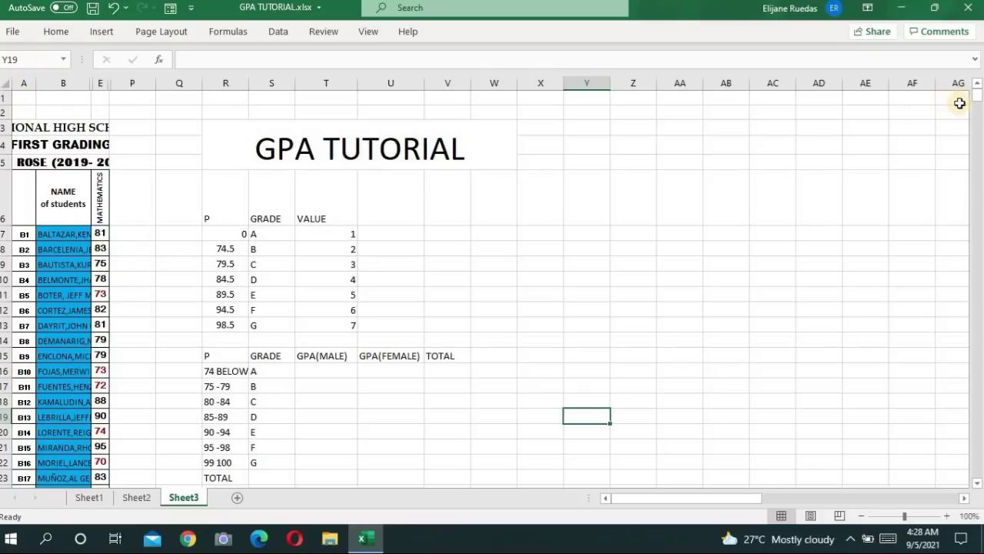
pyautogui.moveTo(978, 106); pyautogui.dragTo(979, 115)
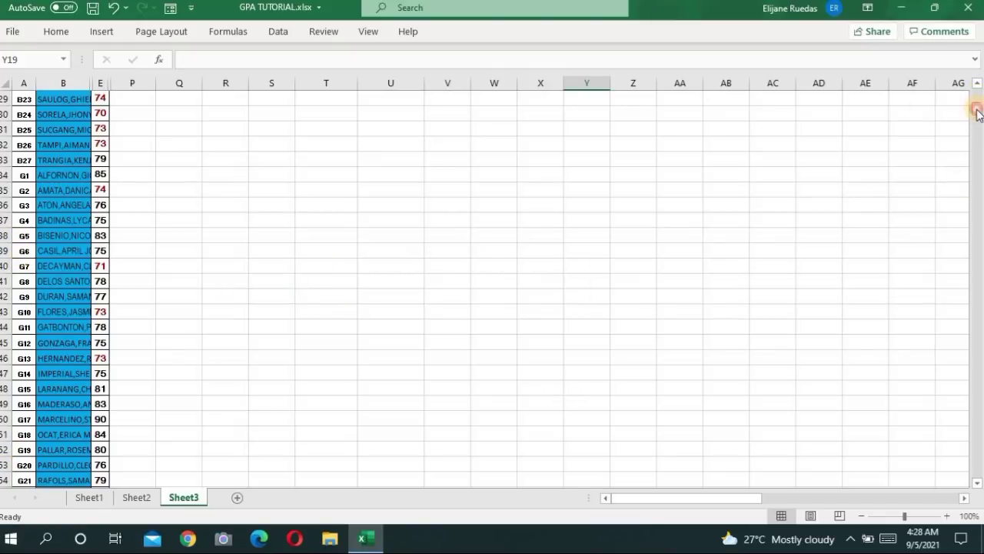
pyautogui.moveTo(978, 113); pyautogui.dragTo(978, 95)
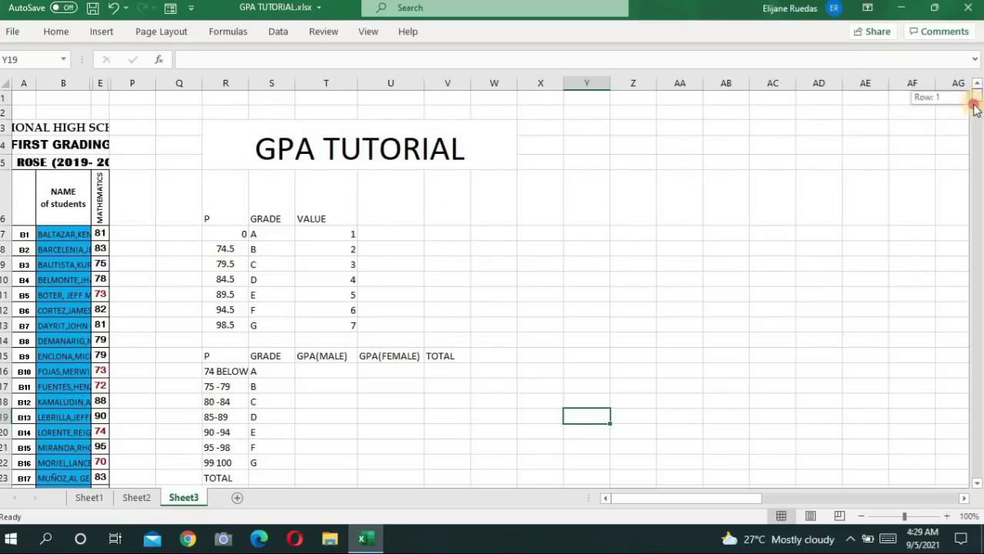
pyautogui.moveTo(974, 108); pyautogui.dragTo(977, 95)
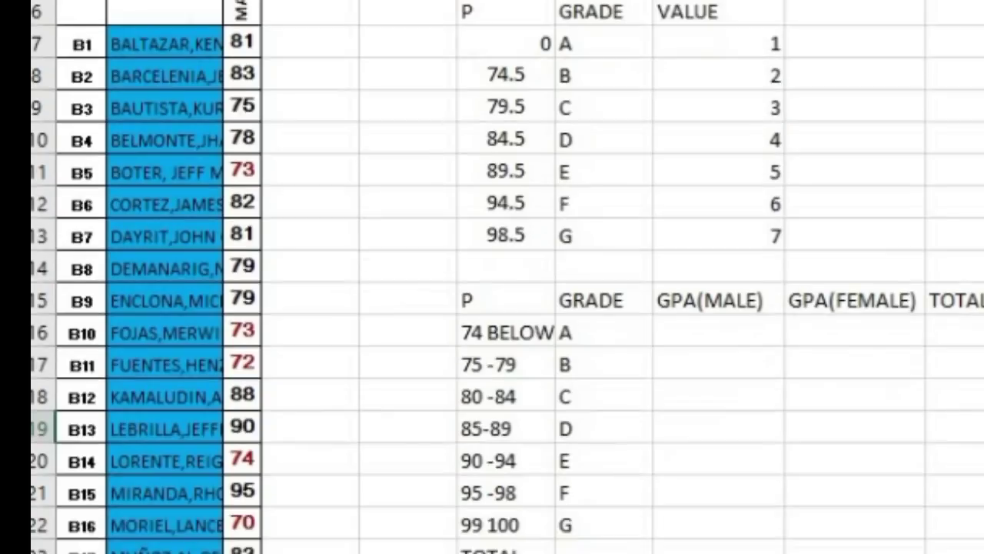
pyautogui.moveTo(977, 95); pyautogui.dragTo(977, 120)
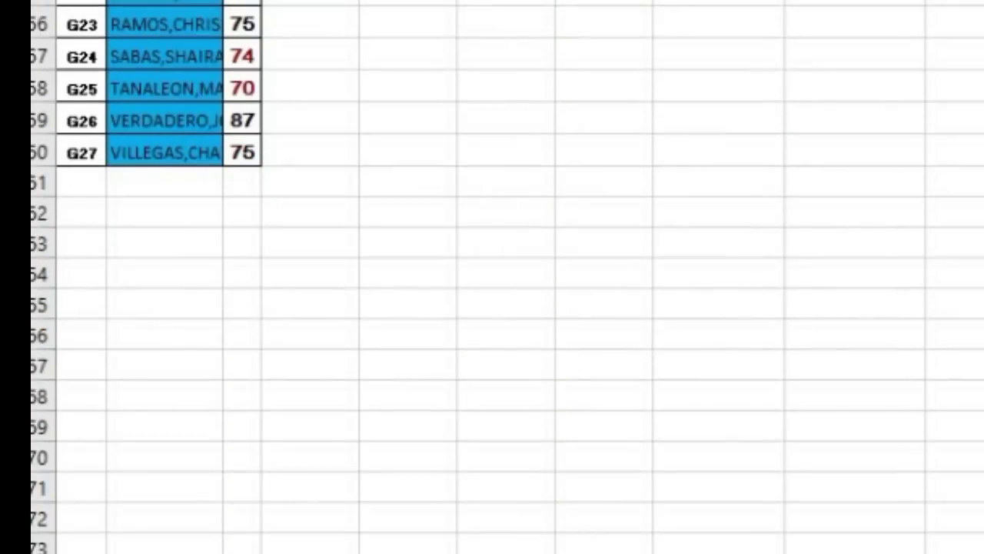
pyautogui.scroll(15, 507, 277)
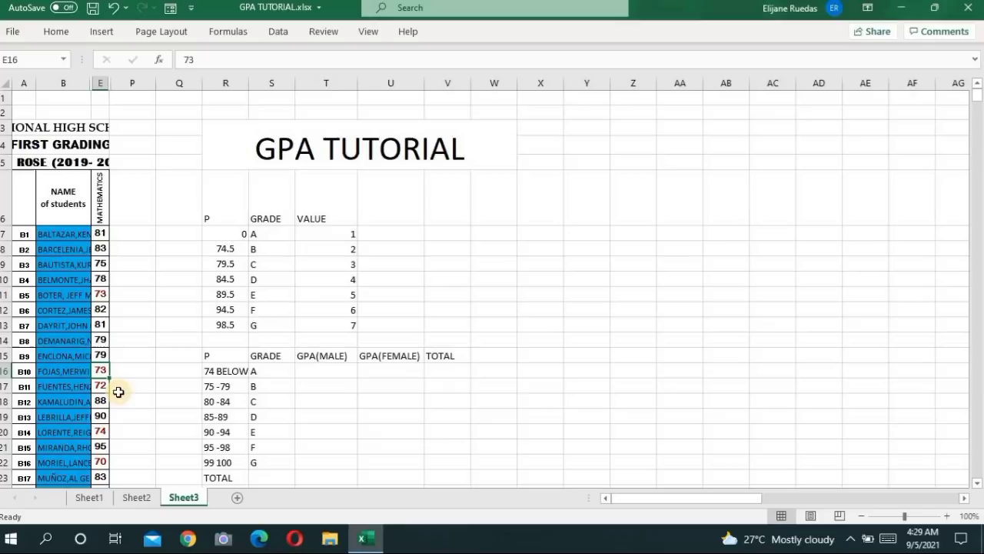
pyautogui.click(119, 389)
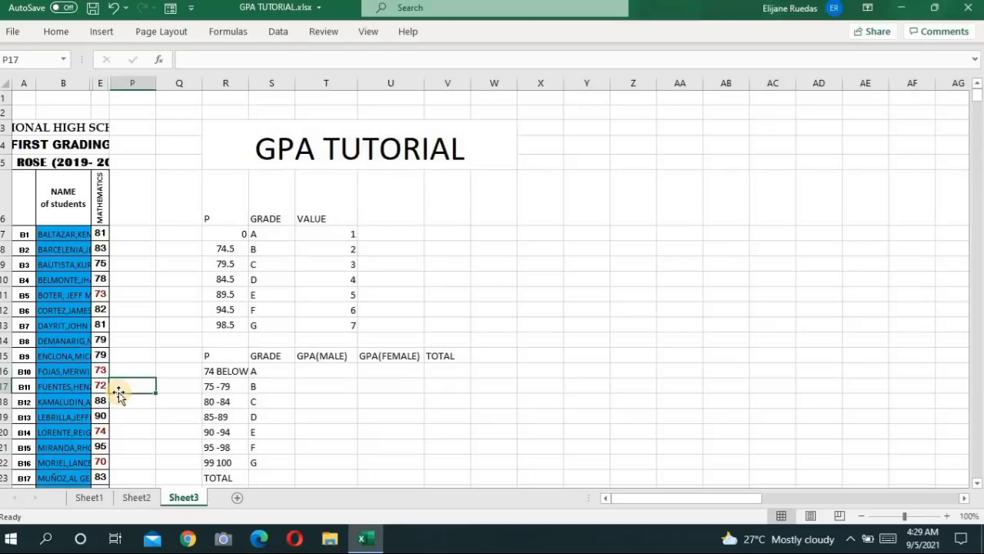
pyautogui.click(129, 329)
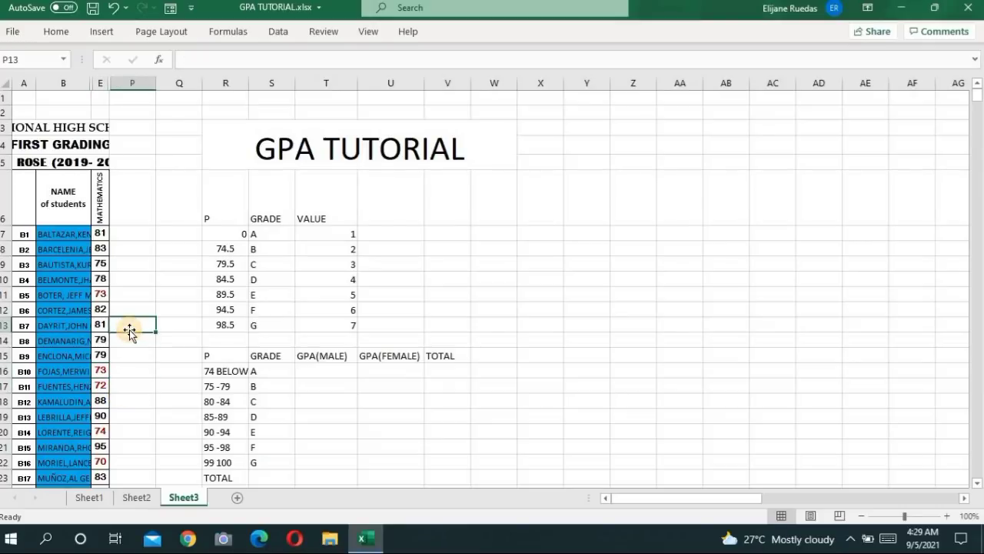
pyautogui.click(154, 243)
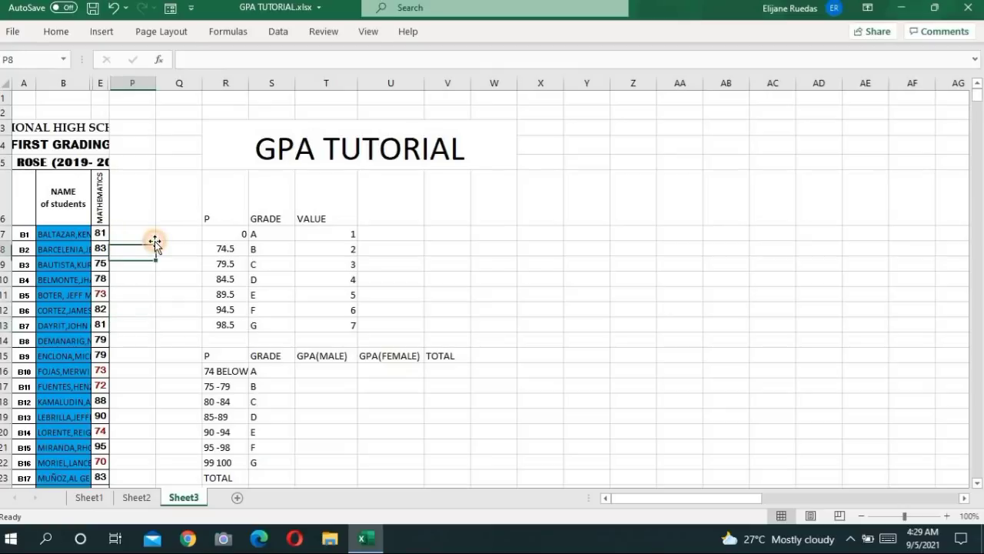
pyautogui.click(108, 231)
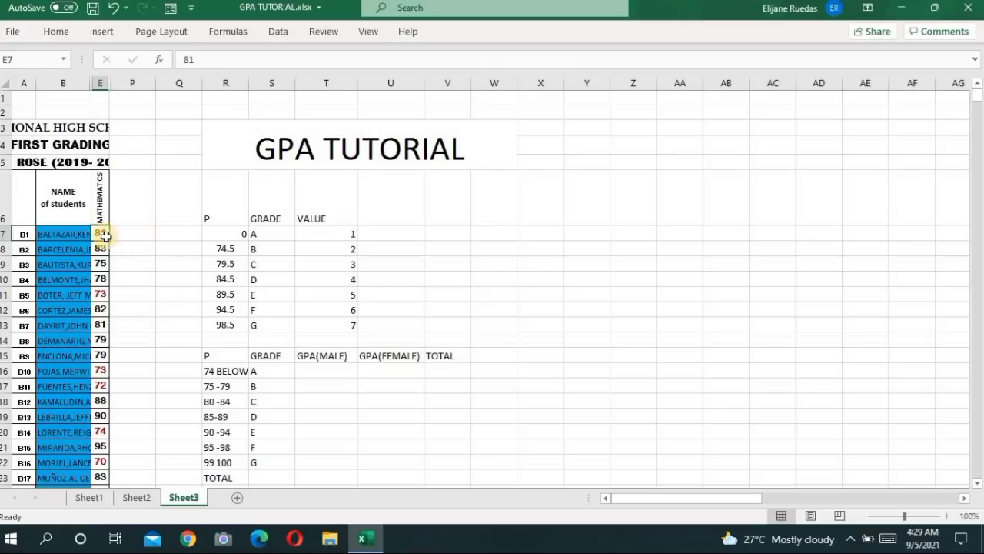
pyautogui.click(123, 237)
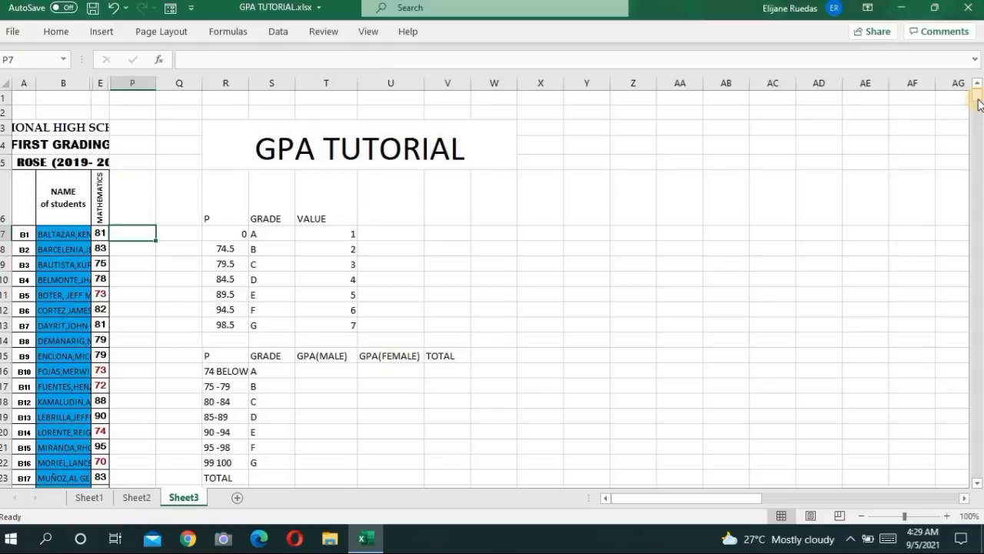
pyautogui.rightClick(184, 500)
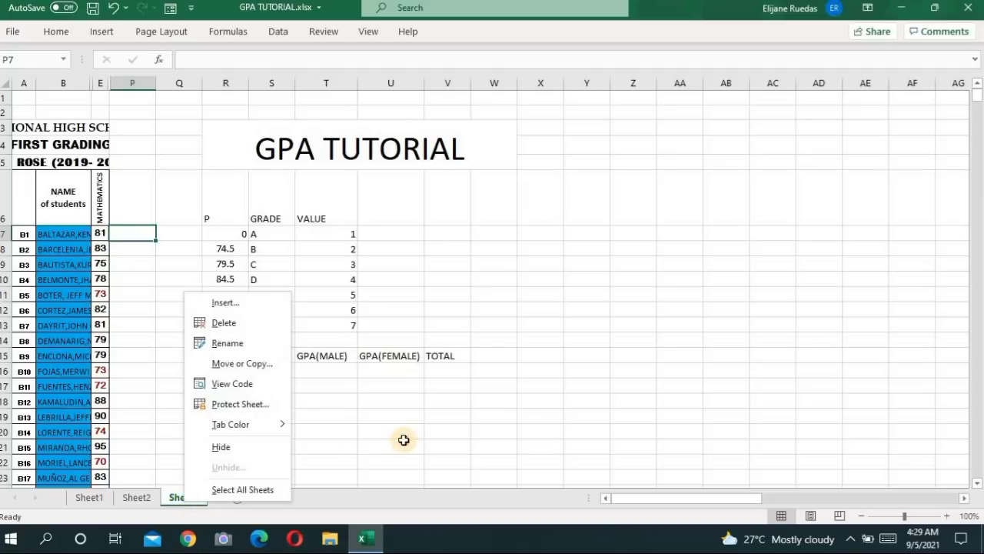
pyautogui.press('Escape')
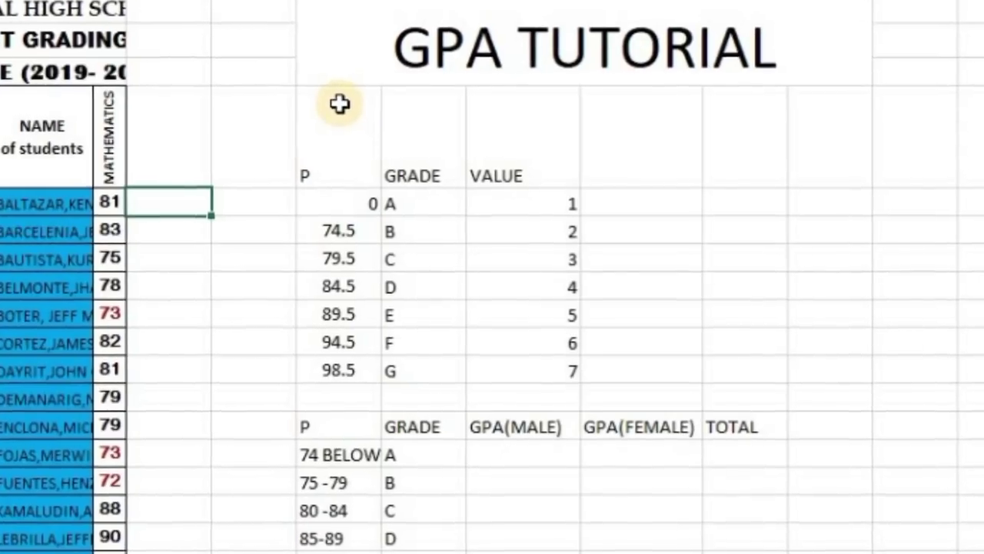
# - Rename the lookup table's P header to PERCENTAGE
pyautogui.moveTo(228, 182); pyautogui.dragTo(347, 210)
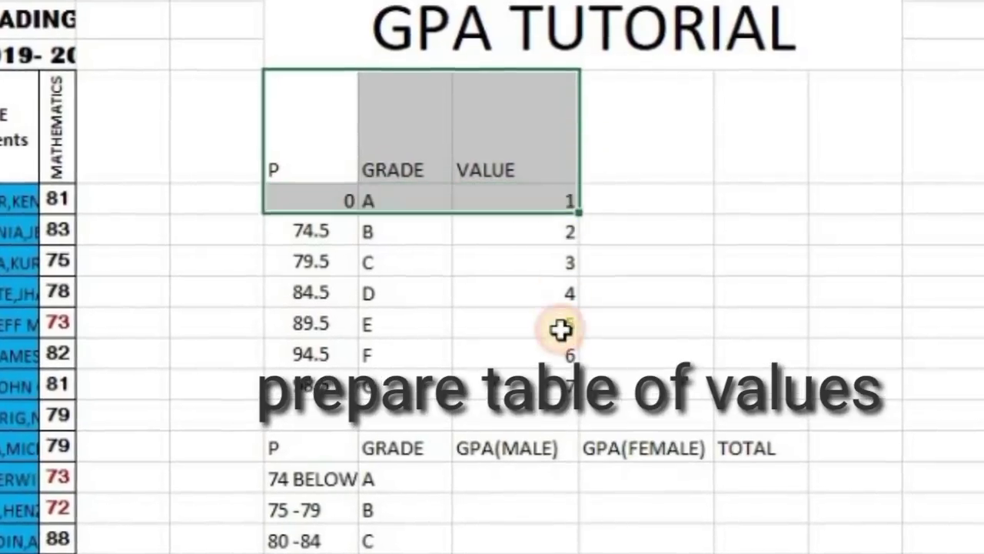
pyautogui.moveTo(565, 156); pyautogui.dragTo(573, 380)
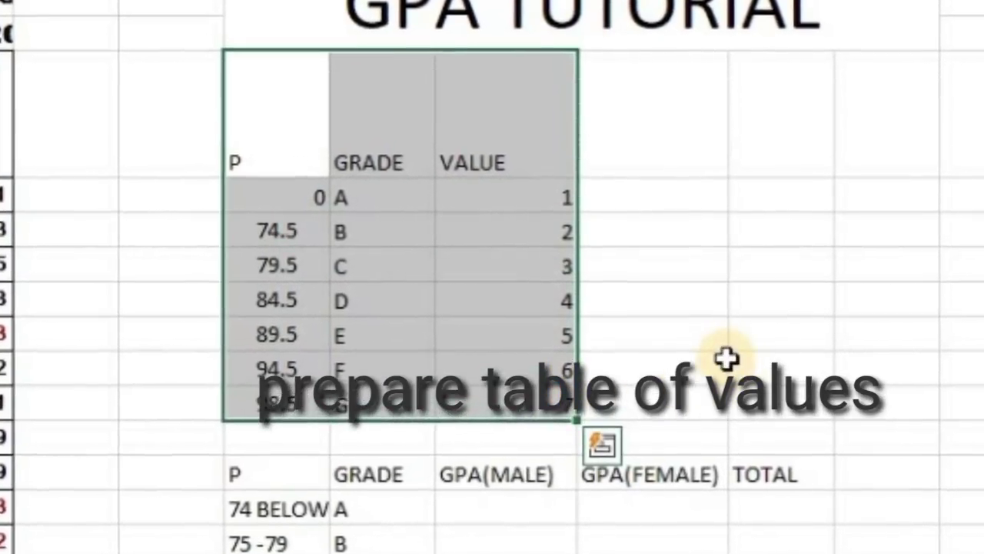
pyautogui.click(719, 373)
pyautogui.click(270, 148)
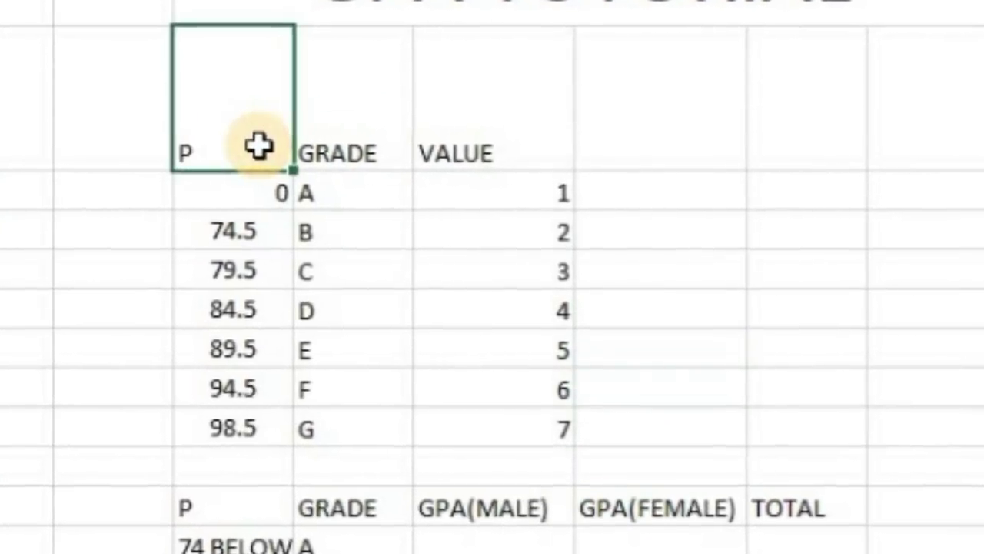
pyautogui.doubleClick(220, 137)
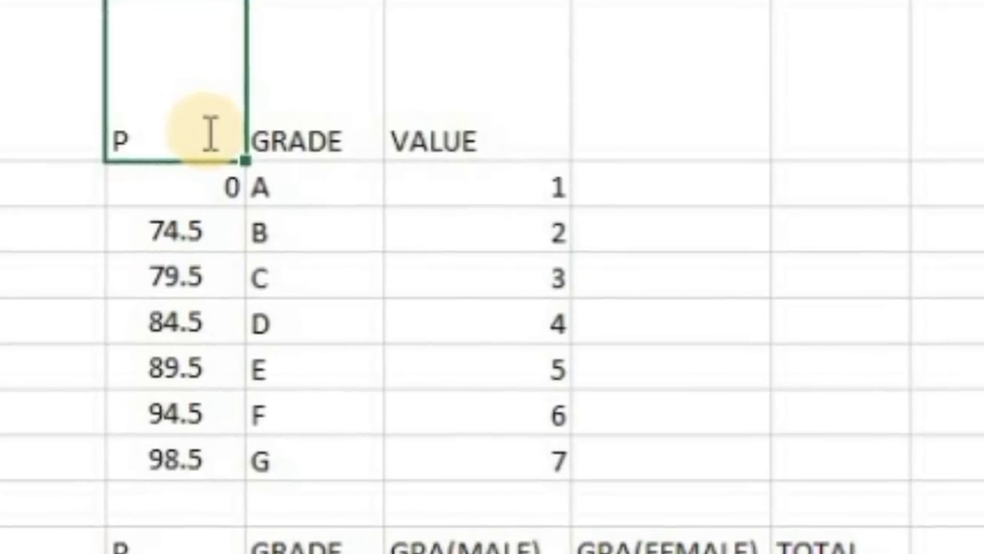
pyautogui.write('ERCE')
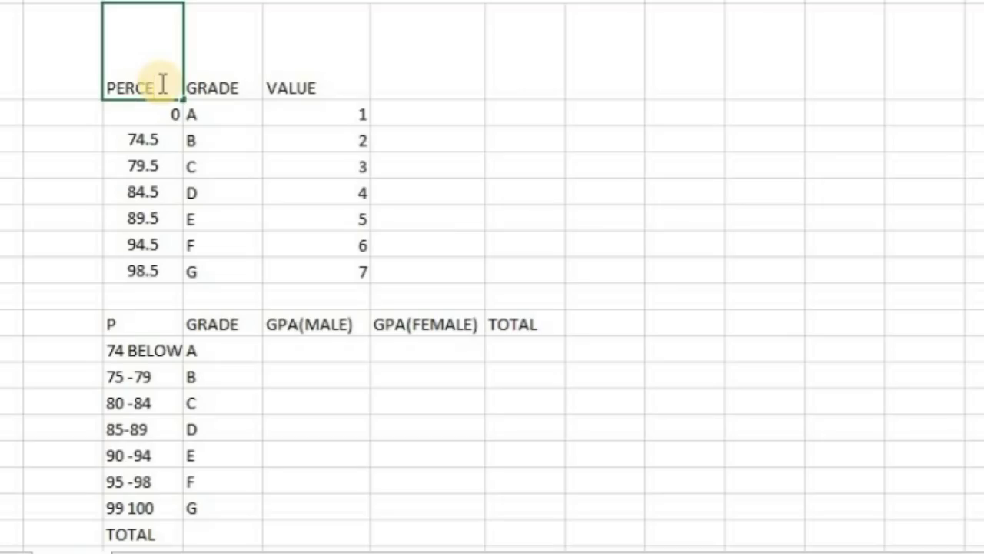
pyautogui.write('NTAGE')
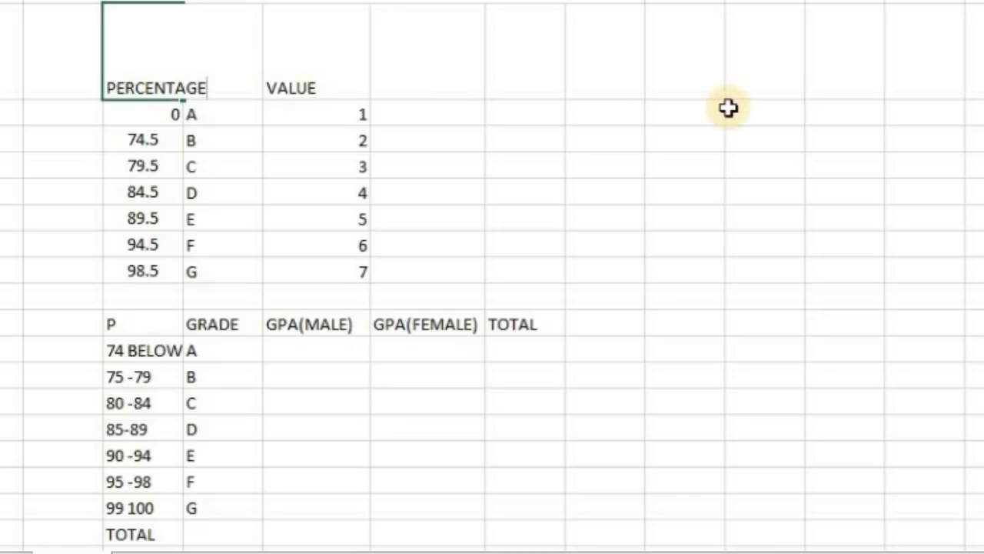
pyautogui.click(729, 108)
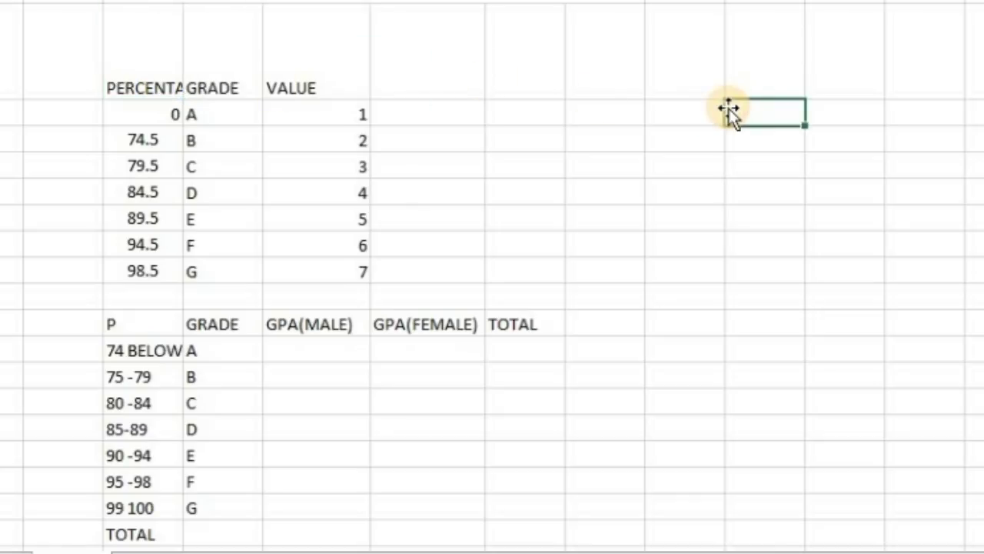
# - Autofit the PERCENTAGE column width so the word fits
pyautogui.click(162, 51)
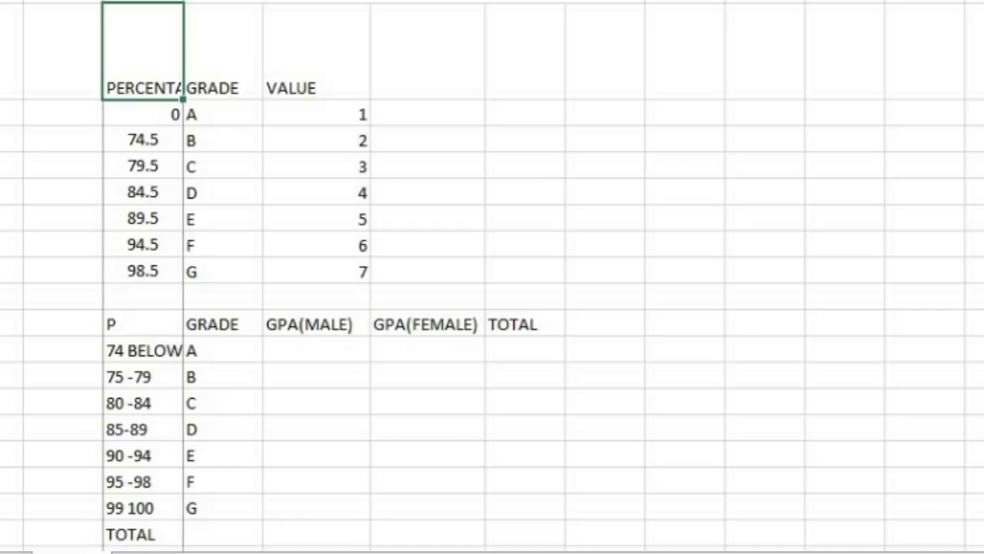
pyautogui.hotkey('alt', 'h')
pyautogui.press('o')
pyautogui.press('i')
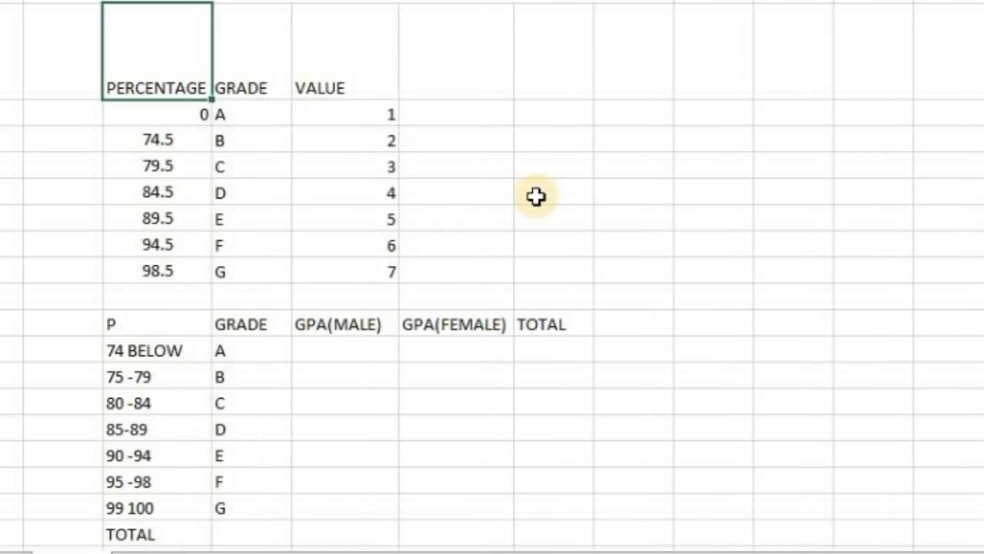
pyautogui.click(536, 196)
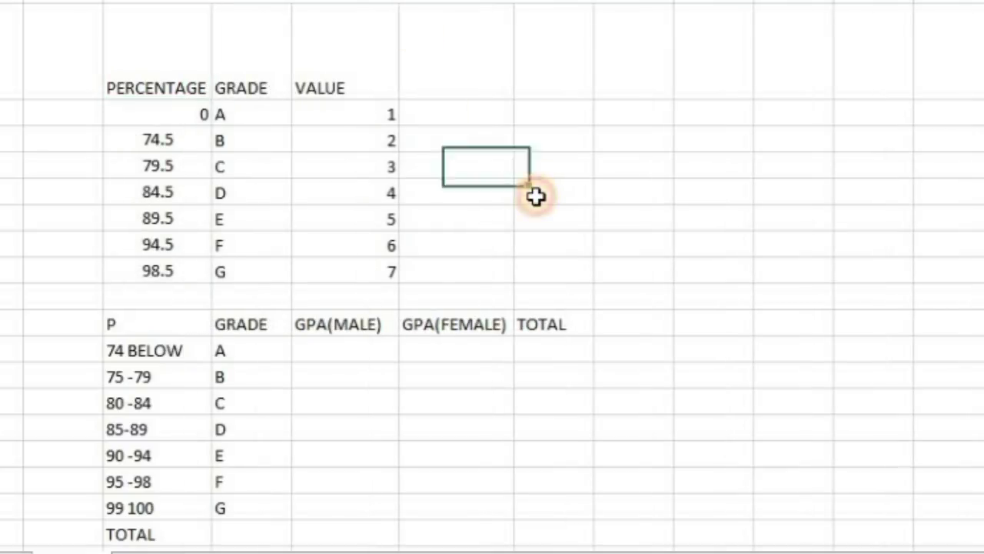
# - Paste PERCENTAGE over the lower table's P header
pyautogui.click(188, 83)
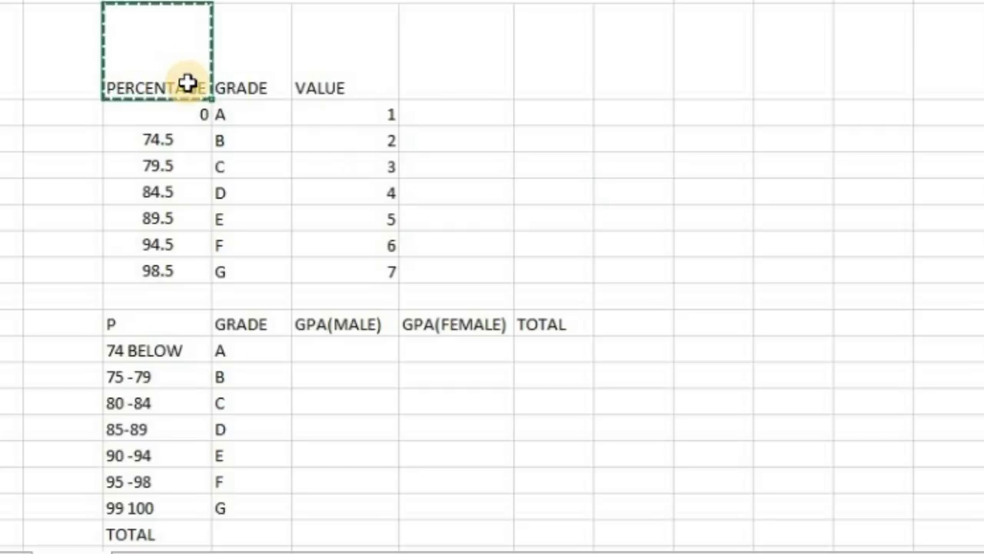
pyautogui.click(143, 320)
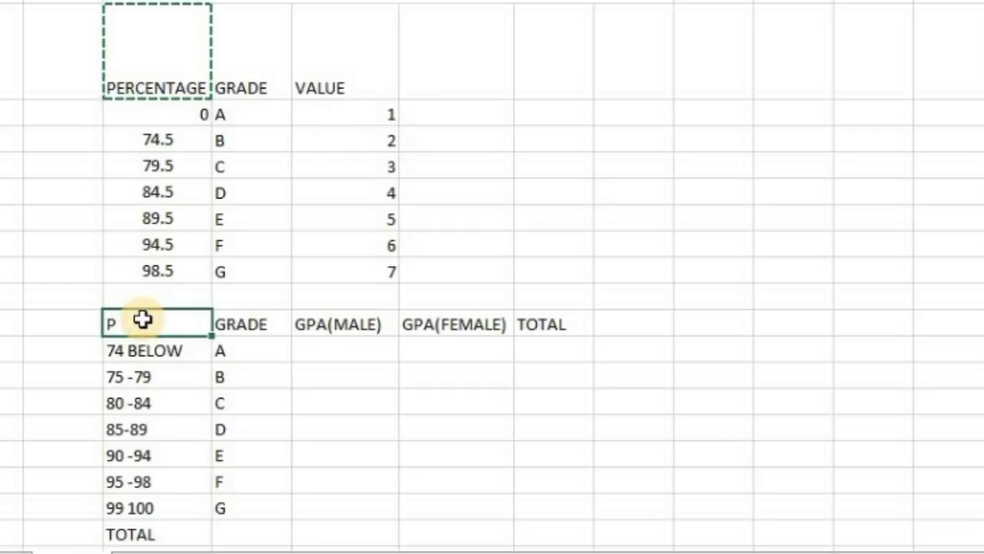
pyautogui.write('PERCENTAGE')
pyautogui.click(516, 435)
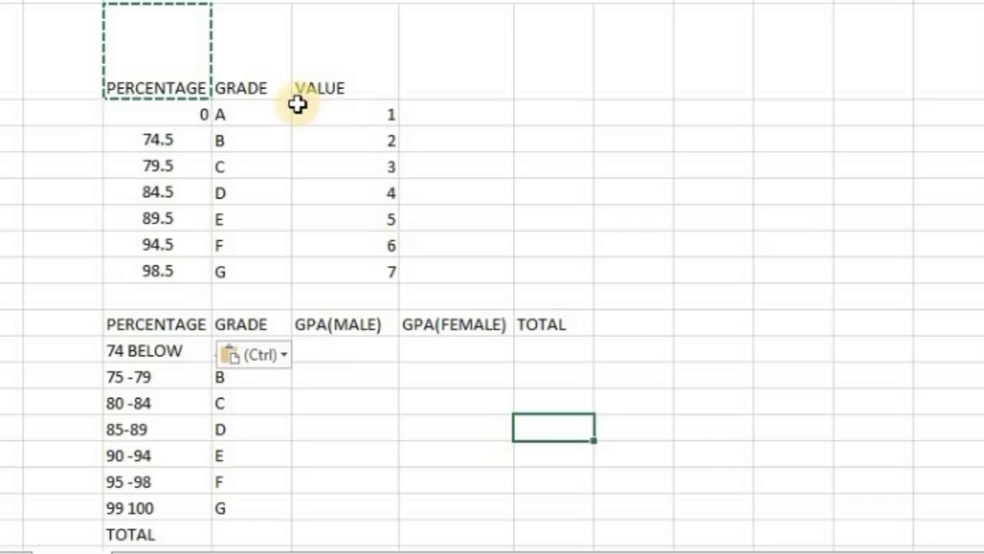
pyautogui.click(335, 91)
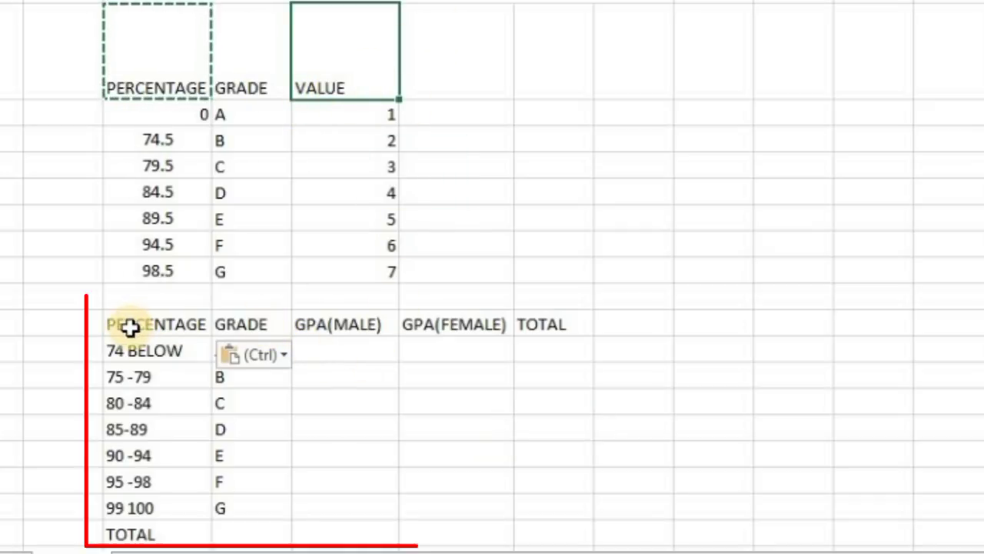
pyautogui.click(477, 87)
pyautogui.click(637, 90)
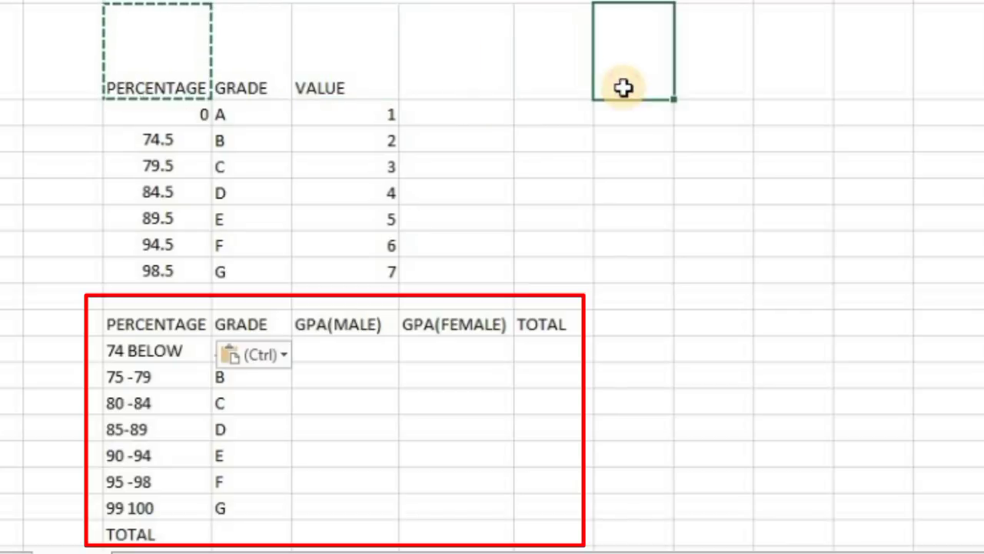
pyautogui.moveTo(162, 37)
pyautogui.mouseDown()
pyautogui.moveTo(348, 132)
pyautogui.moveTo(338, 278)
pyautogui.mouseUp()
pyautogui.click(578, 241)
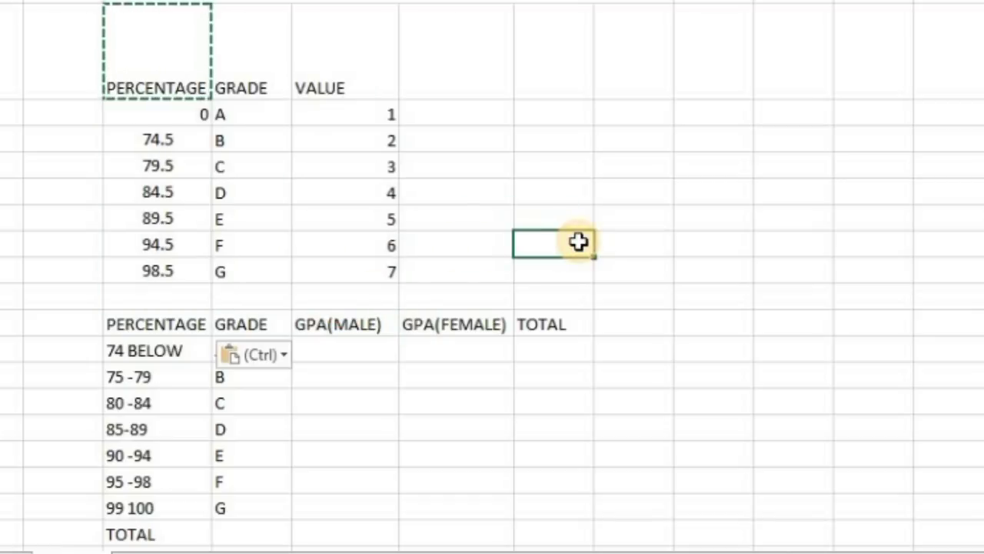
pyautogui.click(172, 113)
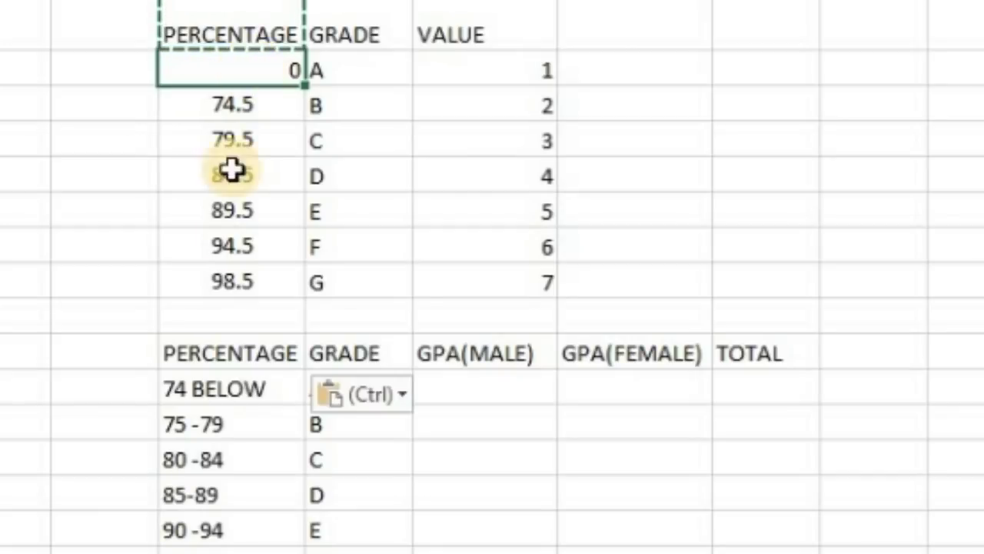
pyautogui.click(243, 394)
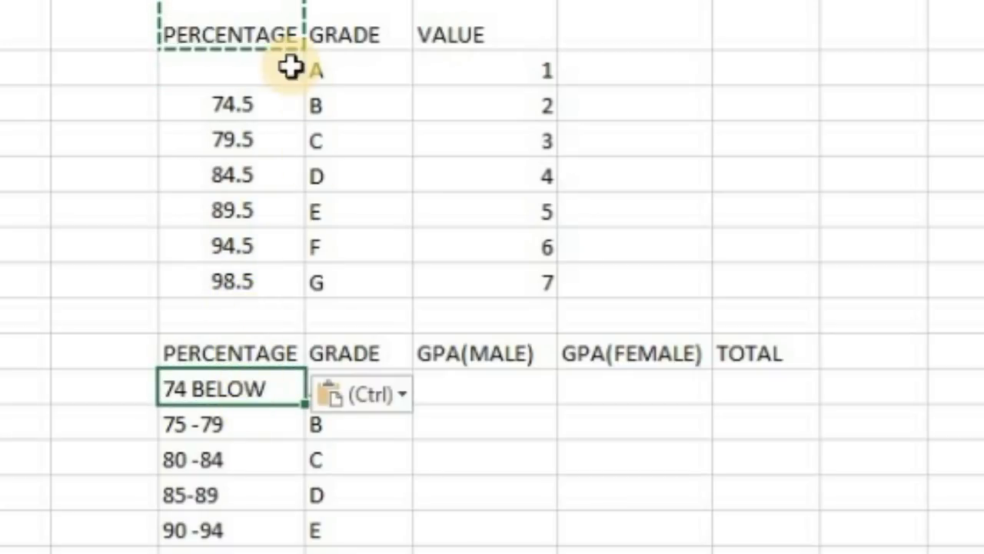
pyautogui.write('0')
pyautogui.click(243, 106)
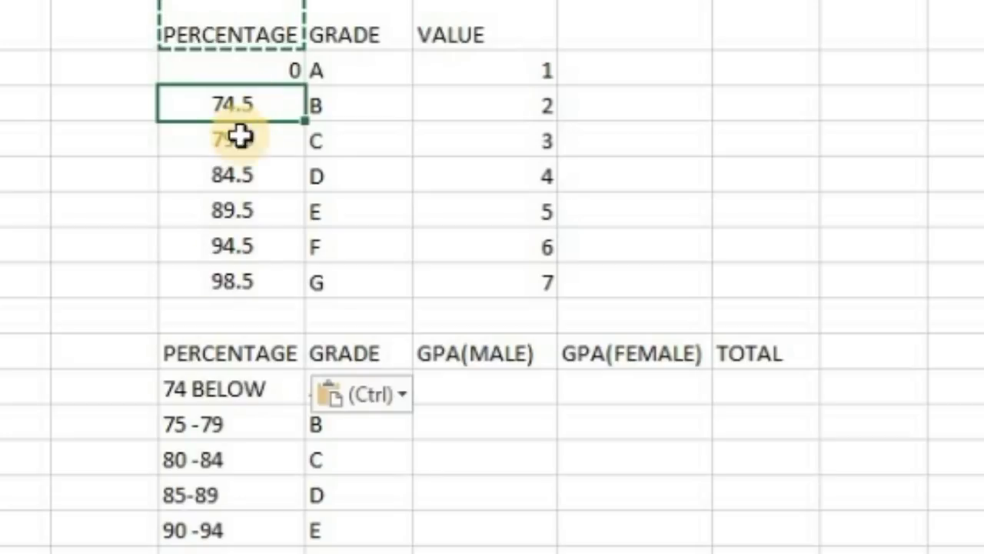
pyautogui.click(208, 419)
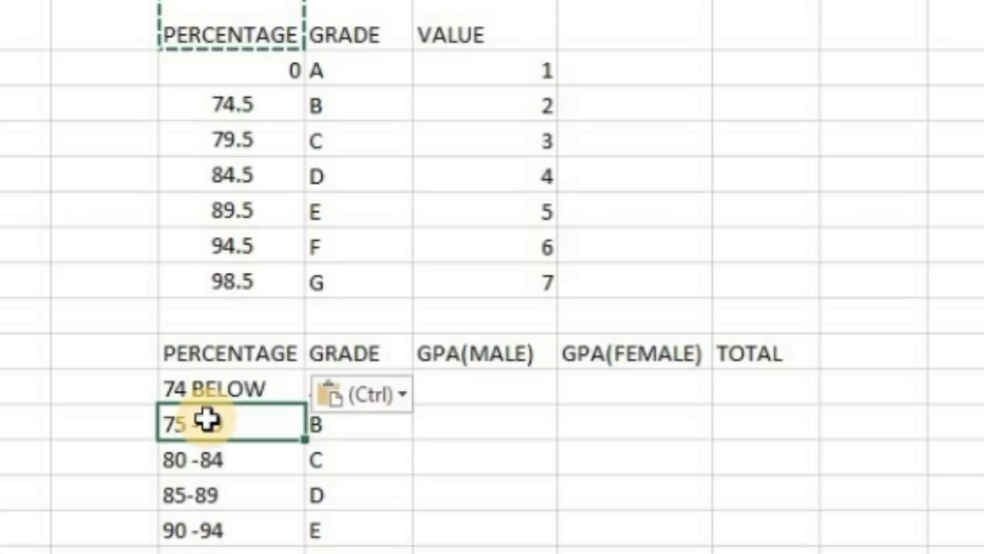
pyautogui.click(255, 173)
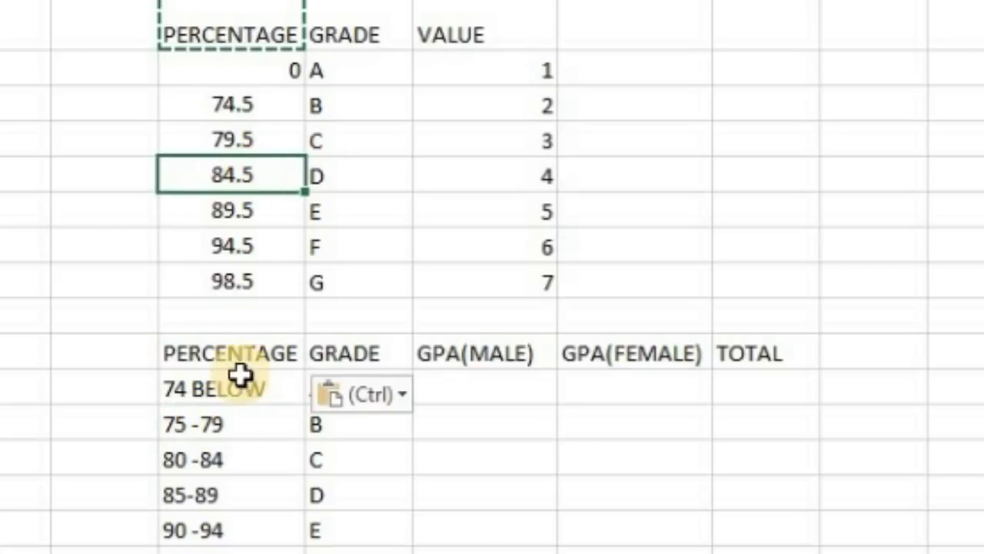
pyautogui.click(218, 502)
pyautogui.click(254, 205)
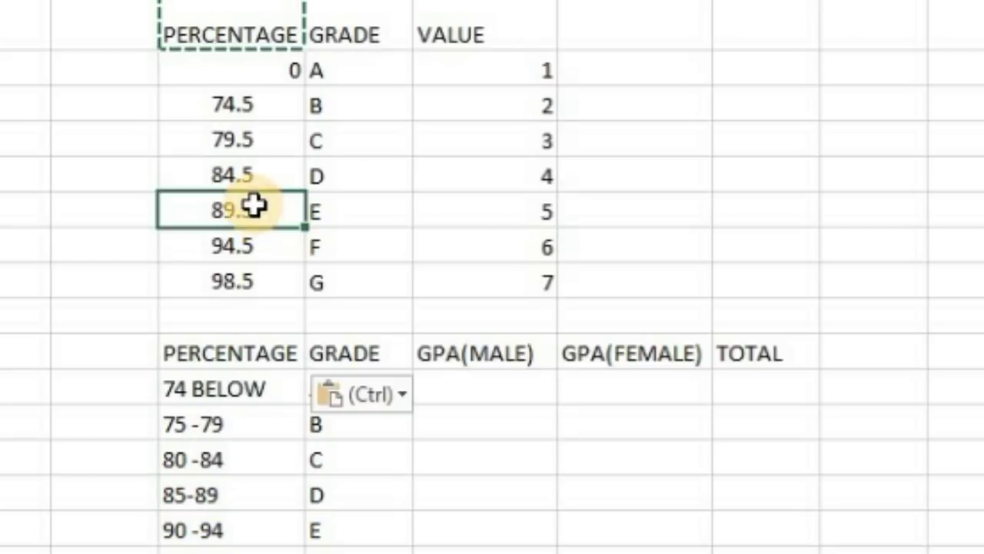
pyautogui.click(213, 531)
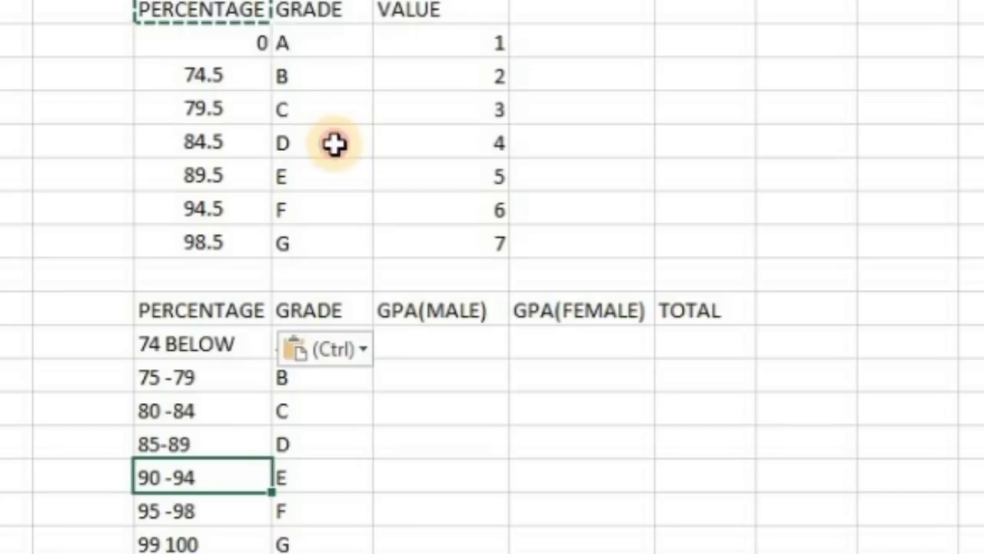
pyautogui.click(332, 143)
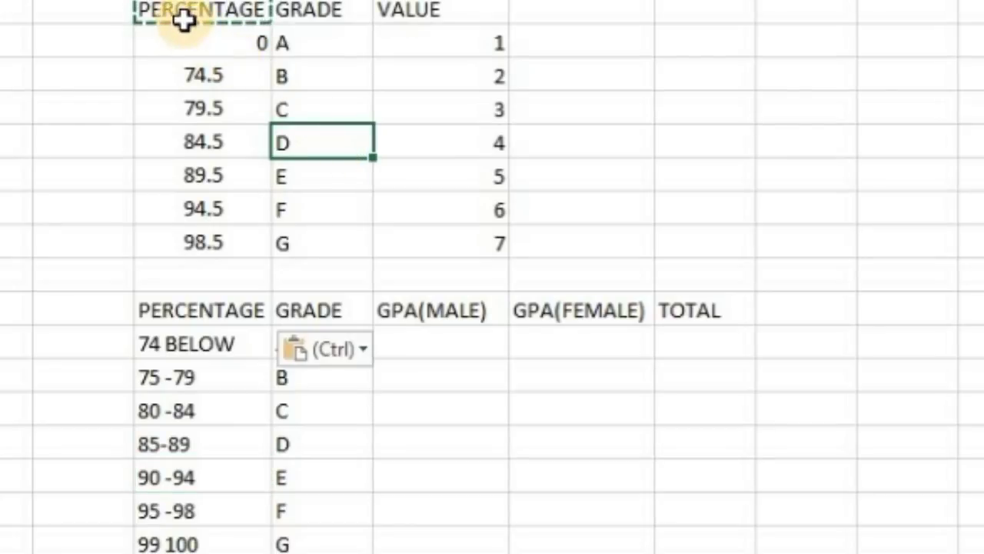
pyautogui.click(538, 9)
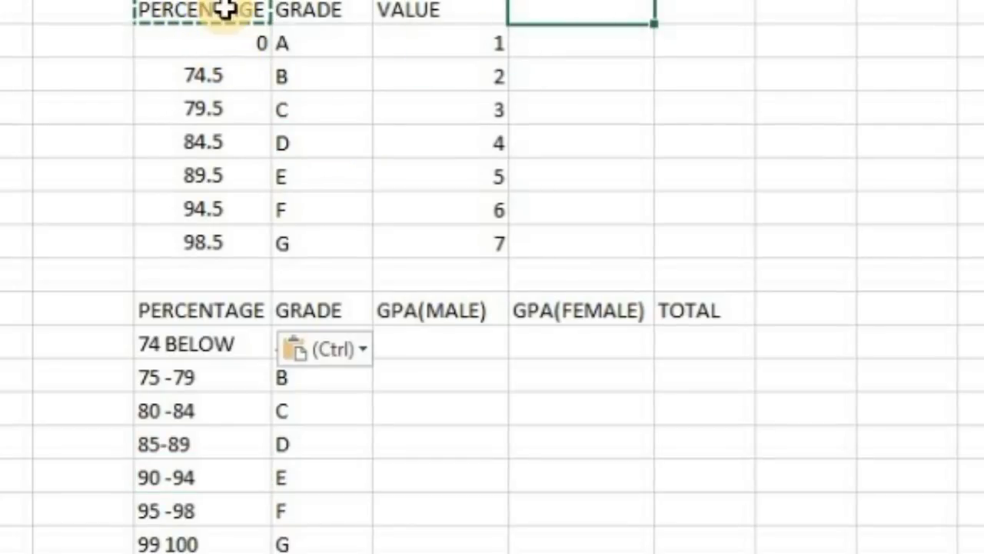
pyautogui.click(242, 100)
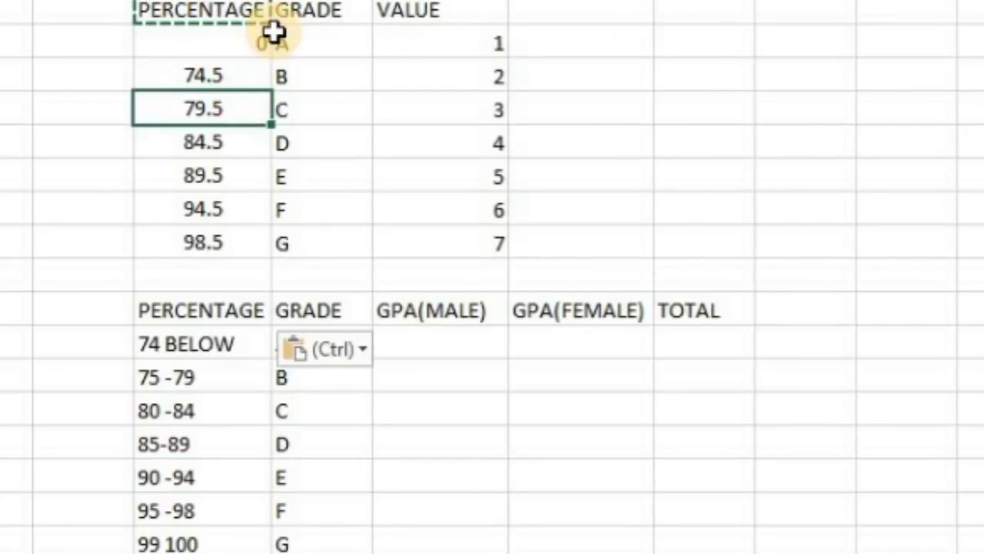
pyautogui.click(299, 46)
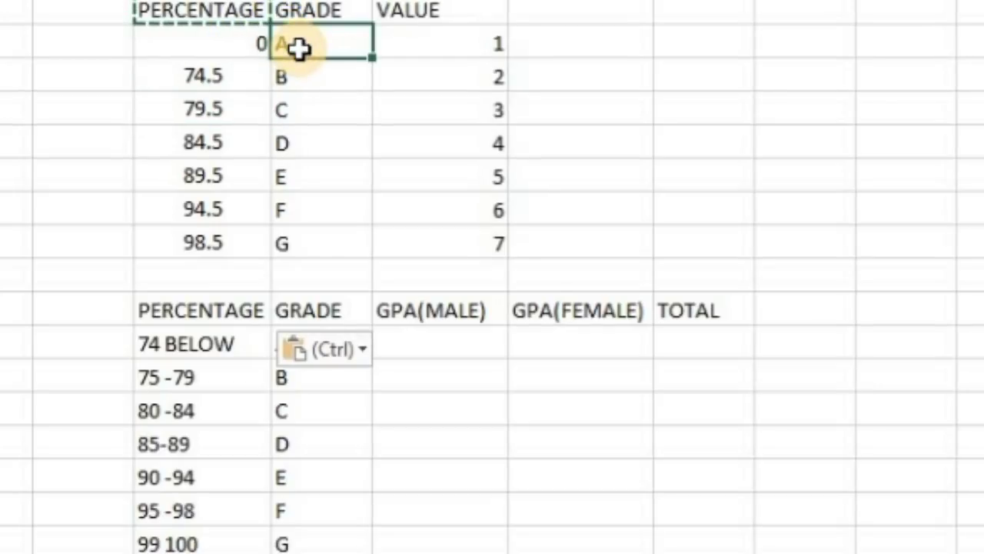
pyautogui.click(231, 48)
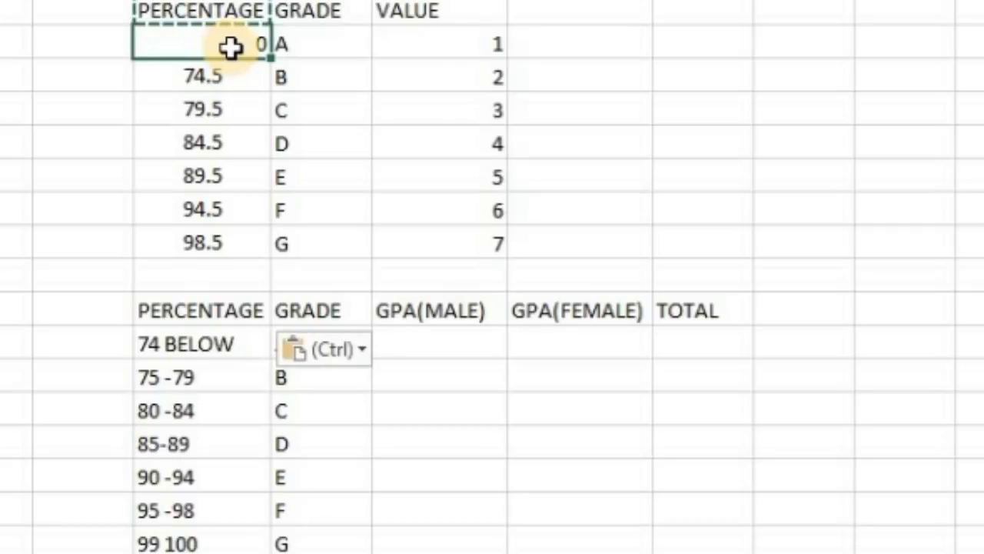
pyautogui.click(331, 42)
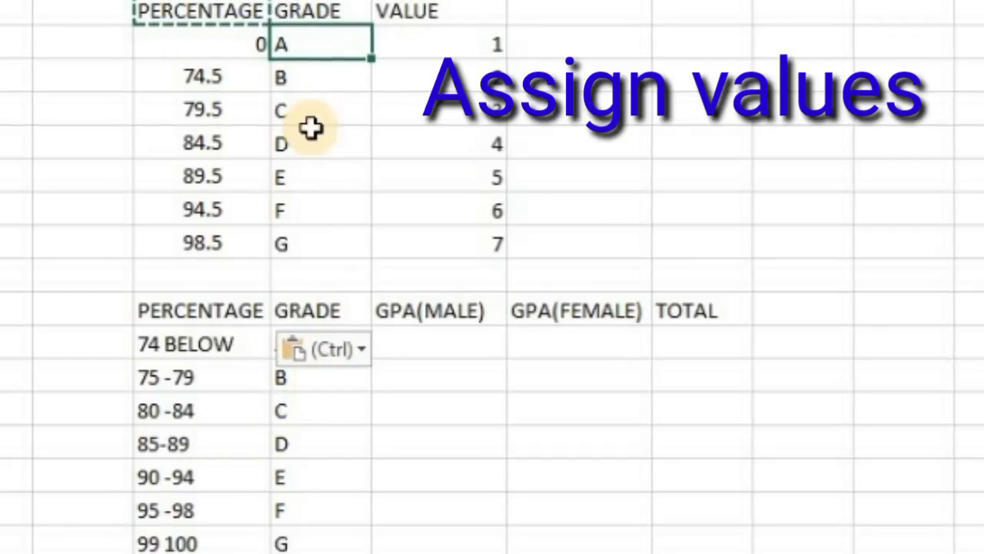
# - Clear the upper table's grade letters A–G and VALUE numbers 1–7
pyautogui.click(324, 419)
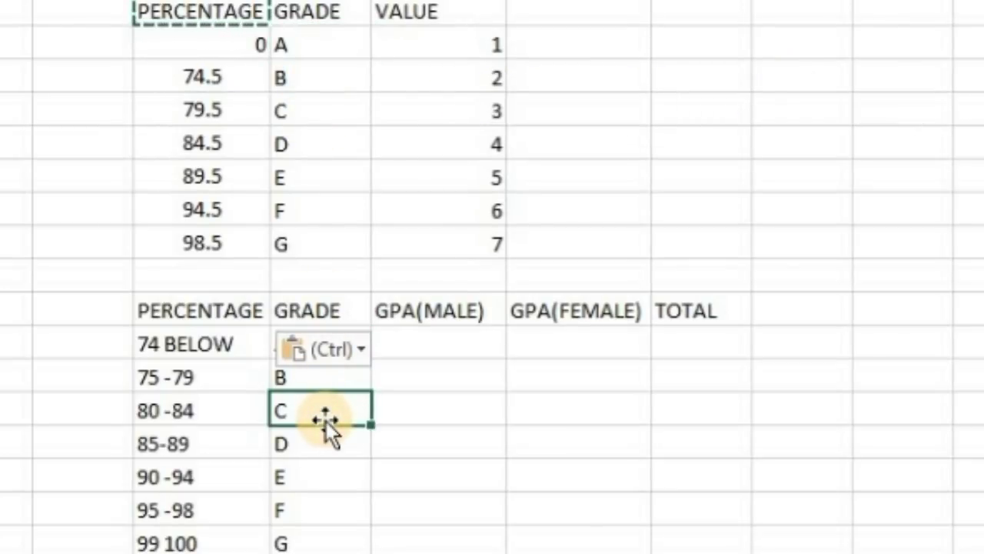
pyautogui.moveTo(323, 44); pyautogui.dragTo(322, 244)
pyautogui.press('Delete')
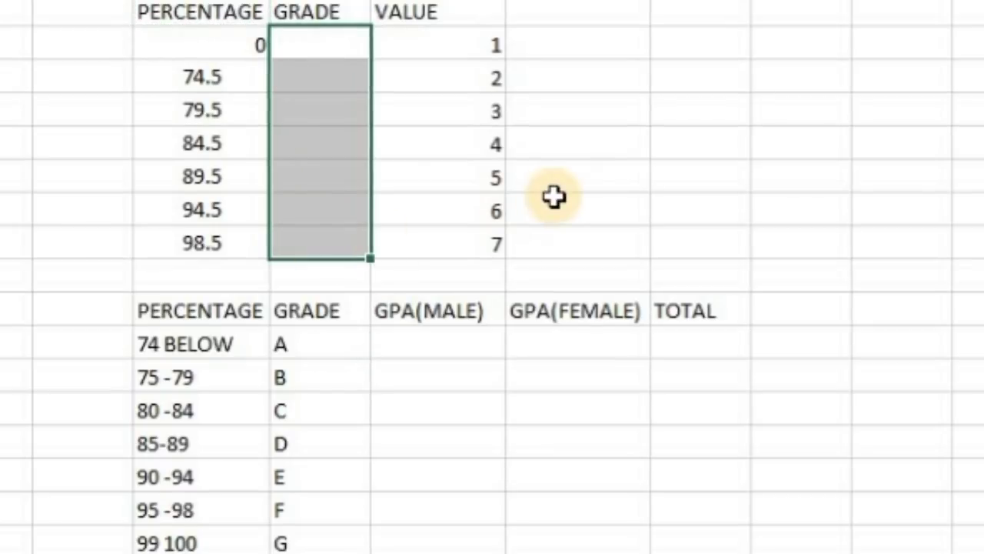
pyautogui.moveTo(497, 42); pyautogui.dragTo(492, 252)
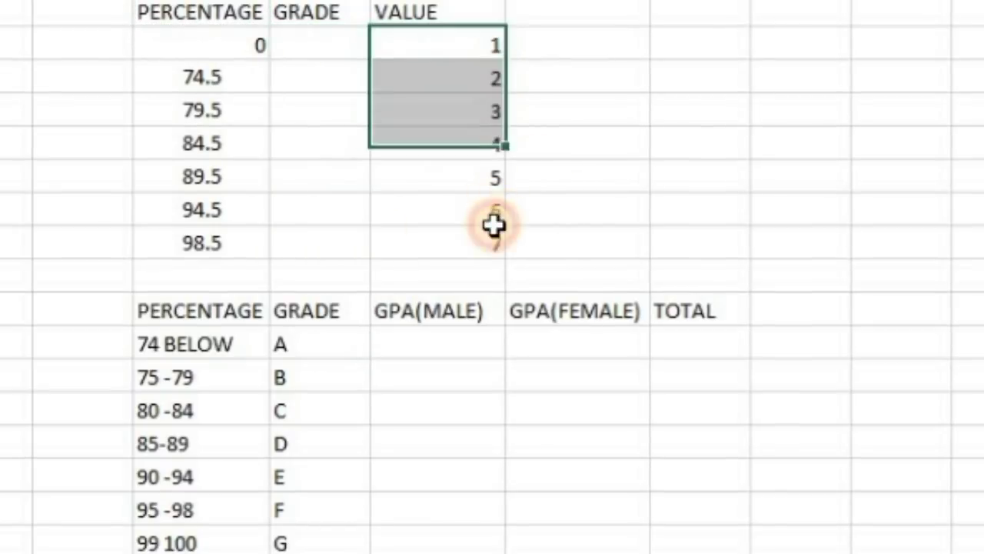
pyautogui.press('Delete')
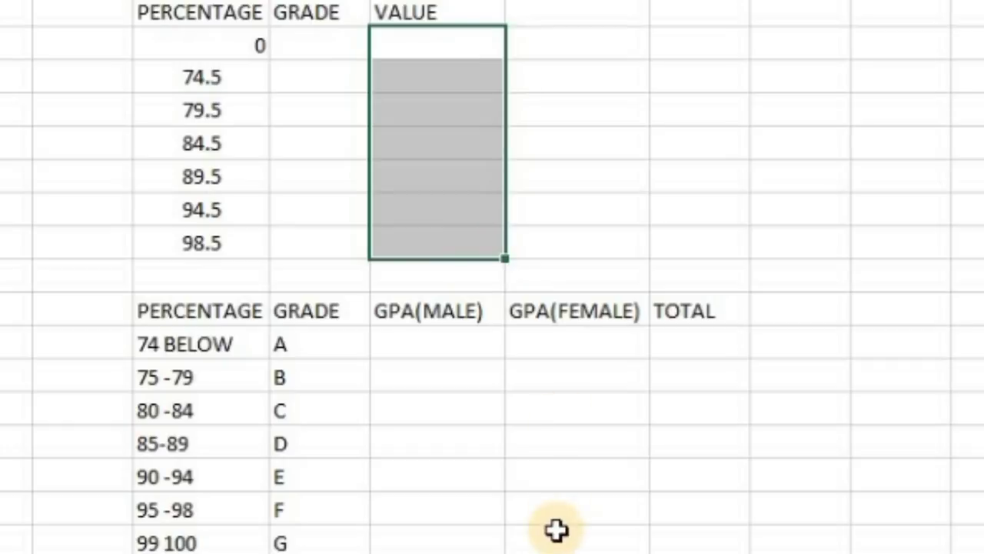
pyautogui.click(556, 529)
# - Copy the lower table's grades A–G into the upper GRADE column beside 0
pyautogui.click(157, 356)
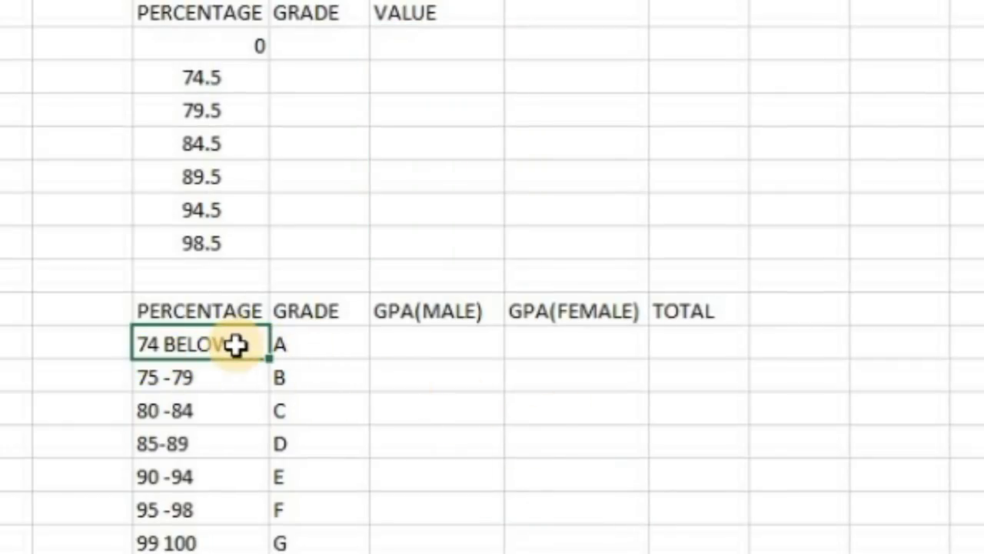
pyautogui.click(330, 348)
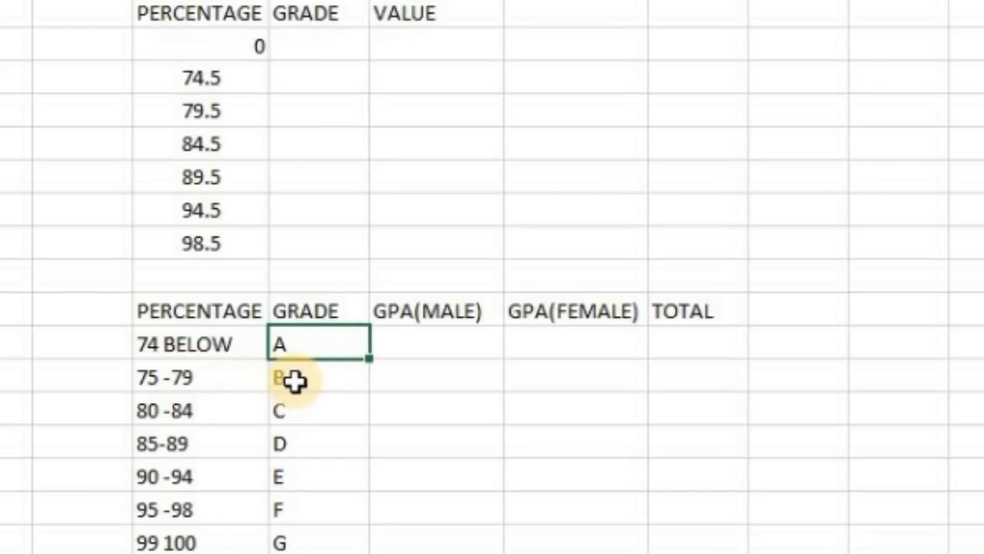
pyautogui.click(309, 381)
pyautogui.moveTo(336, 334)
pyautogui.mouseDown()
pyautogui.moveTo(332, 542)
pyautogui.moveTo(322, 542)
pyautogui.mouseUp()
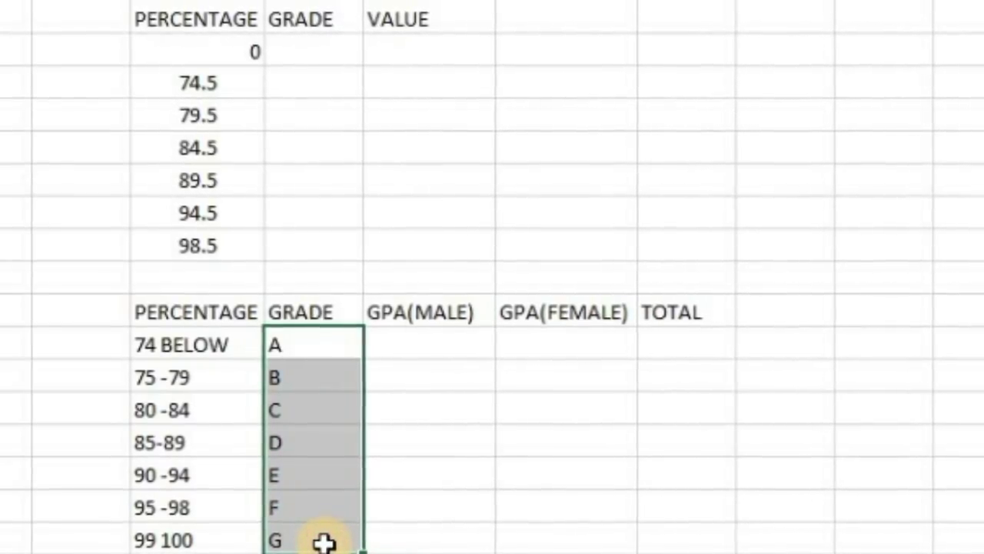
pyautogui.hotkey('ctrl', 'c')
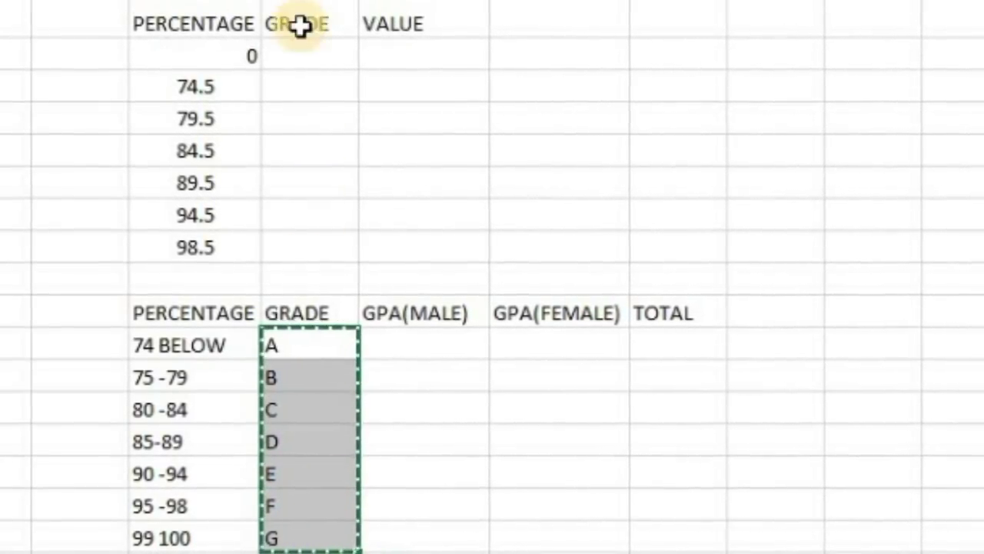
pyautogui.click(298, 66)
pyautogui.hotkey('ctrl', 'v')
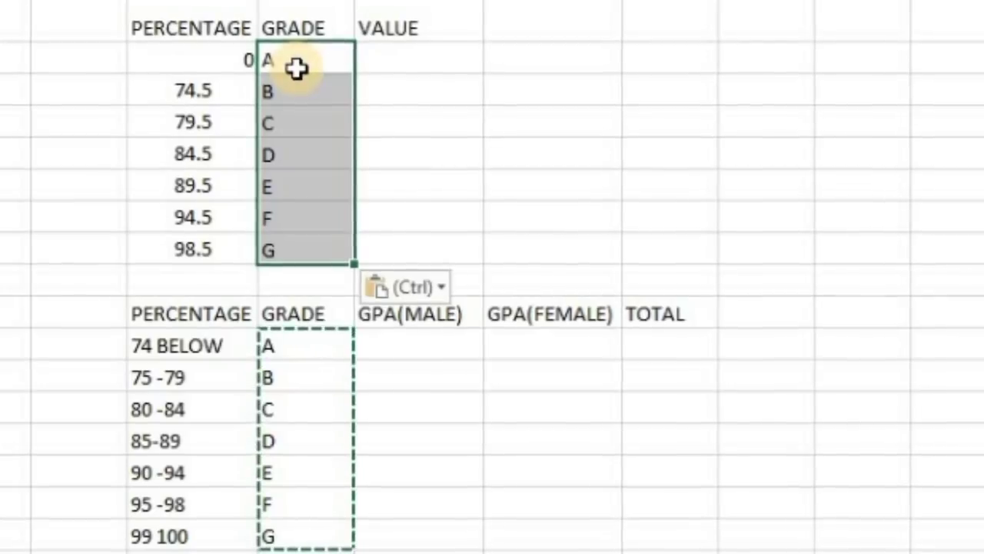
pyautogui.click(458, 505)
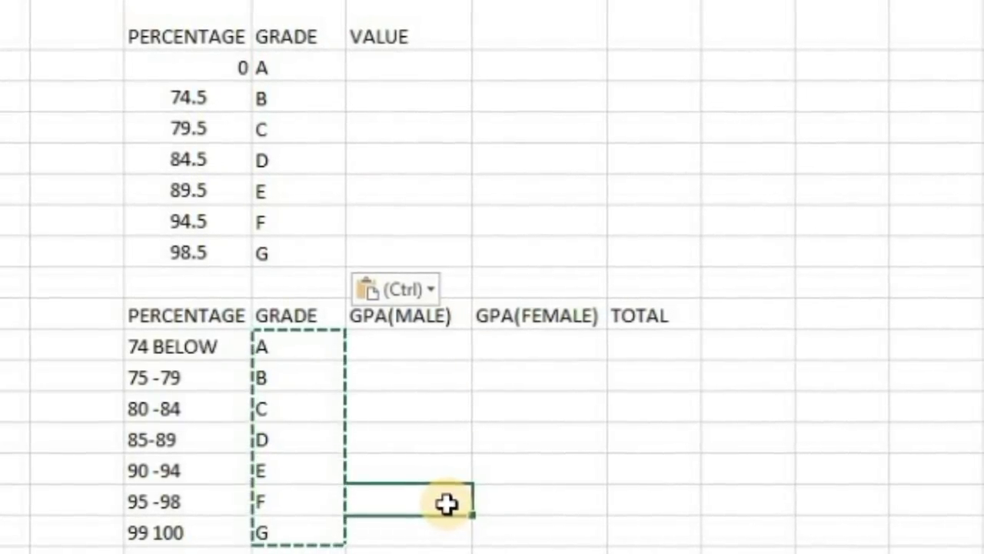
pyautogui.click(315, 81)
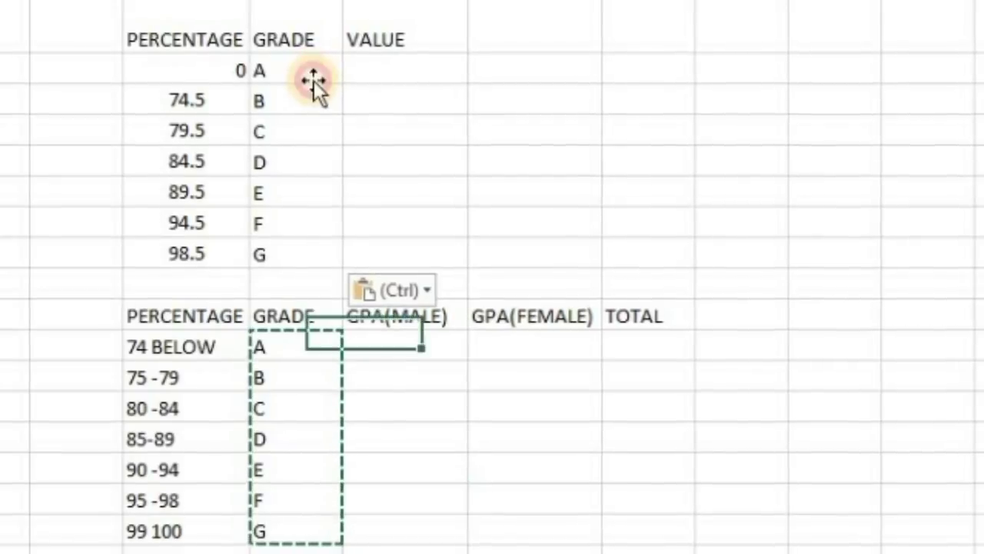
pyautogui.click(331, 469)
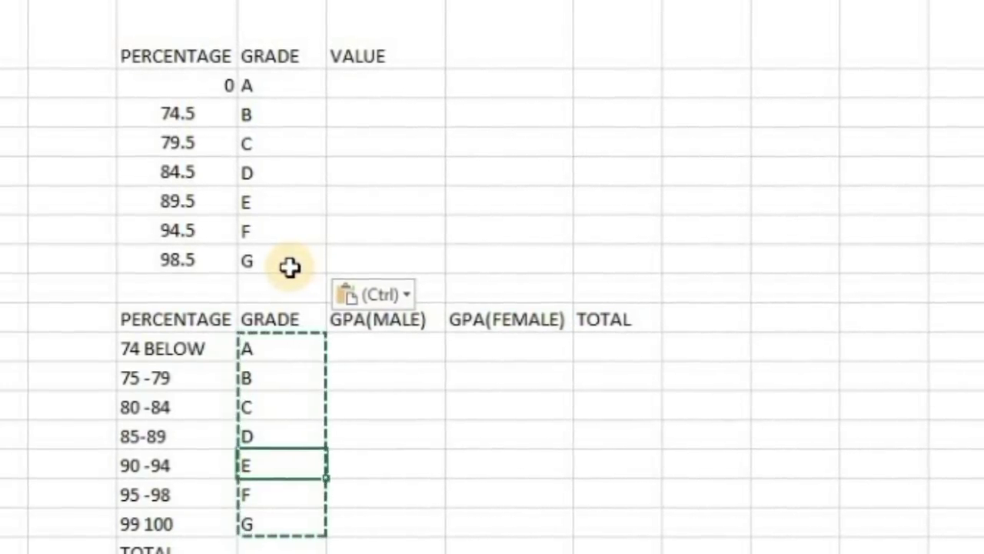
pyautogui.click(352, 85)
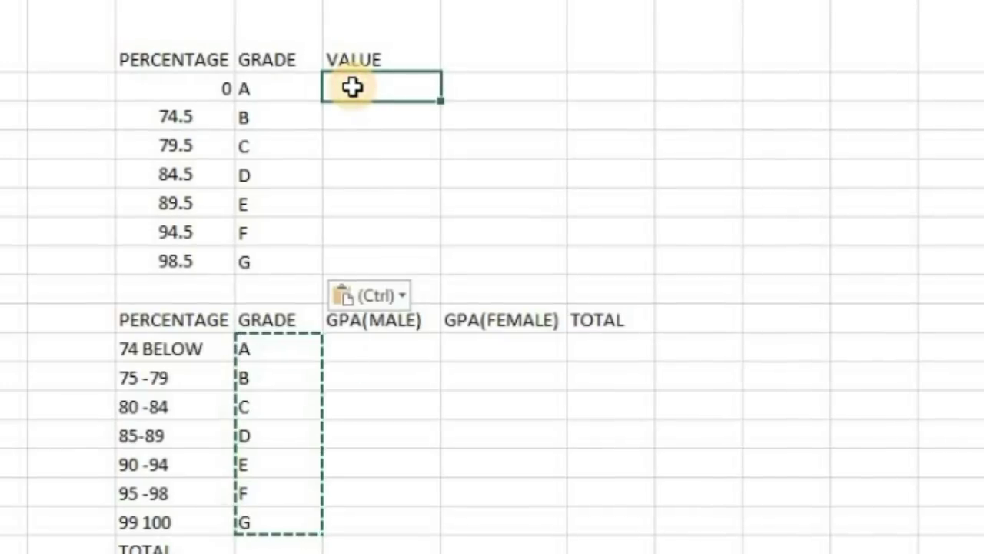
pyautogui.write('1')
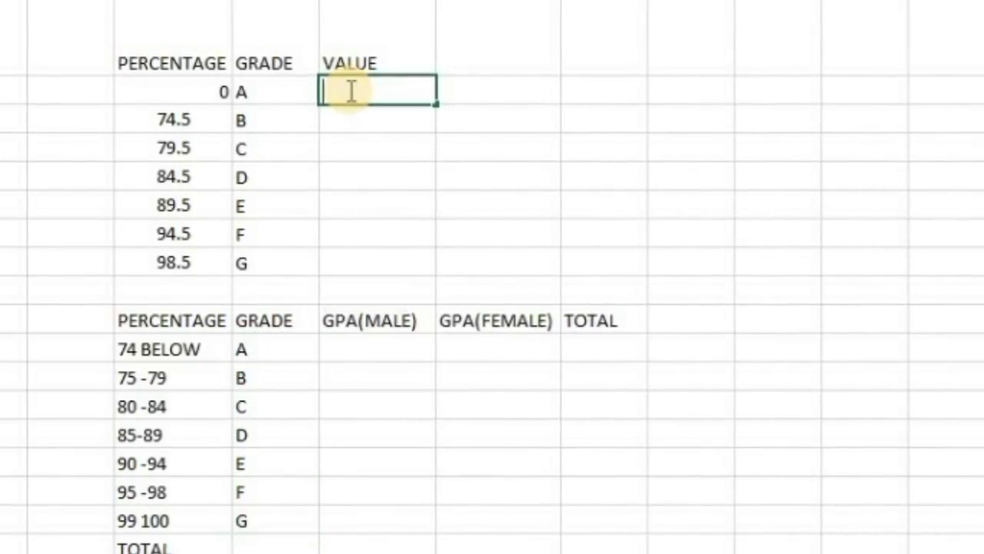
pyautogui.press('Return')
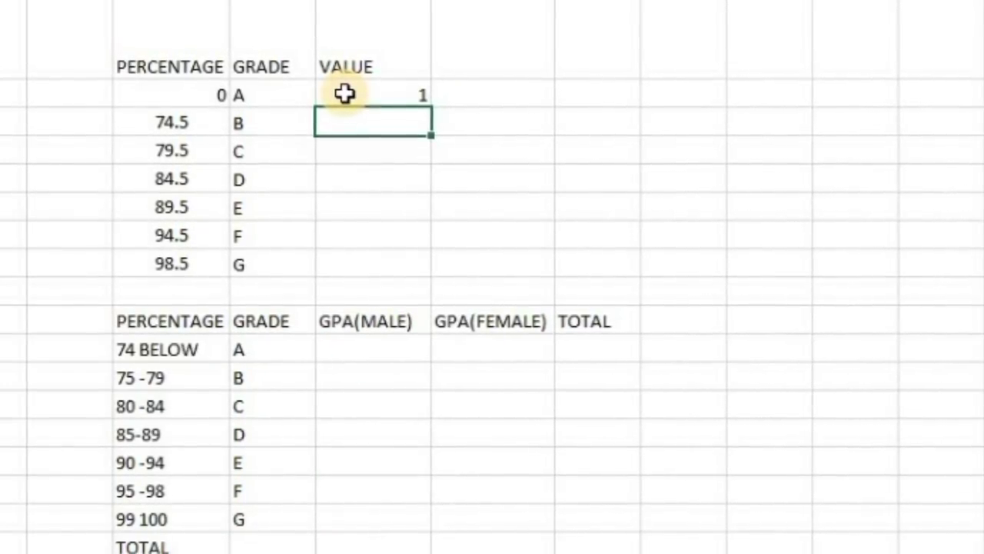
pyautogui.write('2')
pyautogui.press('Return')
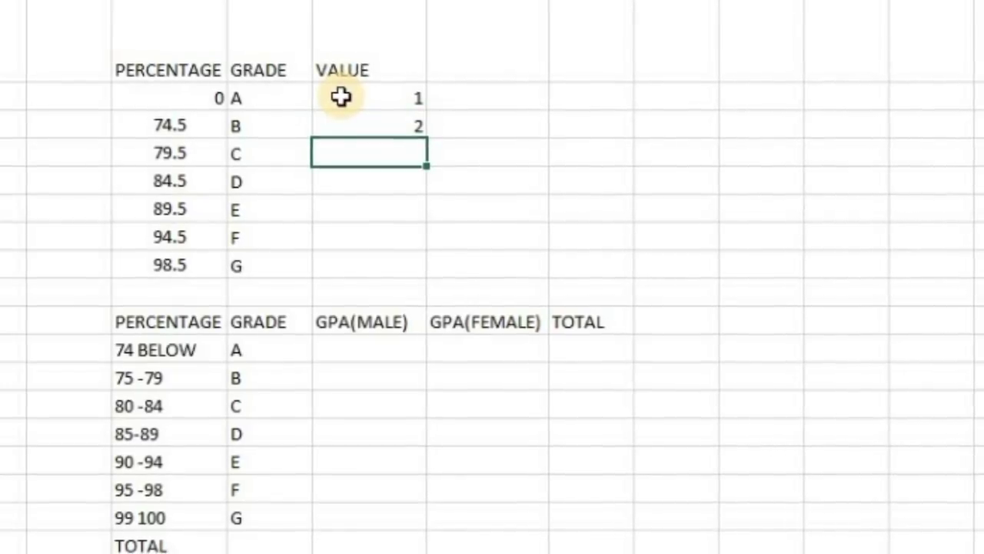
pyautogui.write('3')
pyautogui.press('Return')
pyautogui.write('4')
pyautogui.press('Return')
pyautogui.write('5')
pyautogui.press('Return')
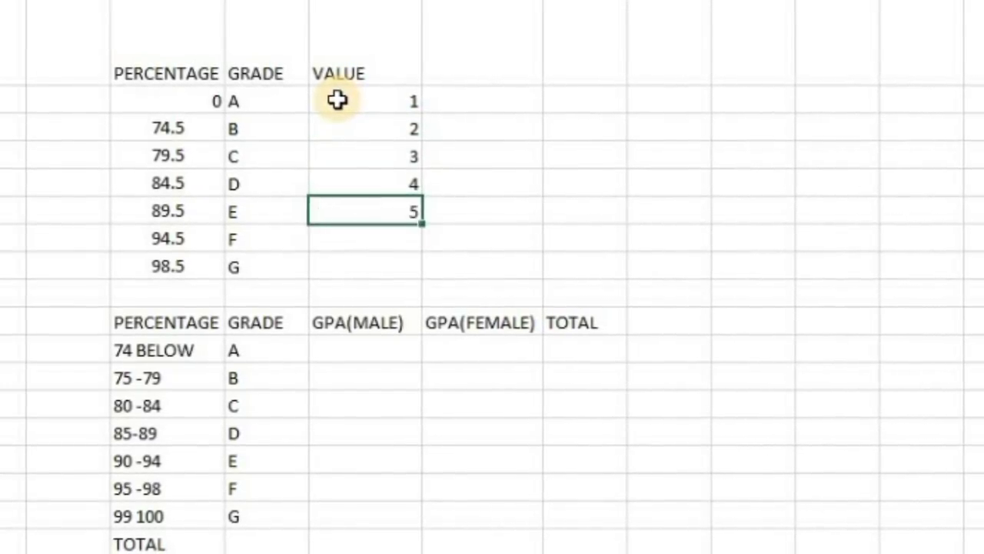
pyautogui.write('6')
pyautogui.press('Return')
pyautogui.write('7')
pyautogui.press('Return')
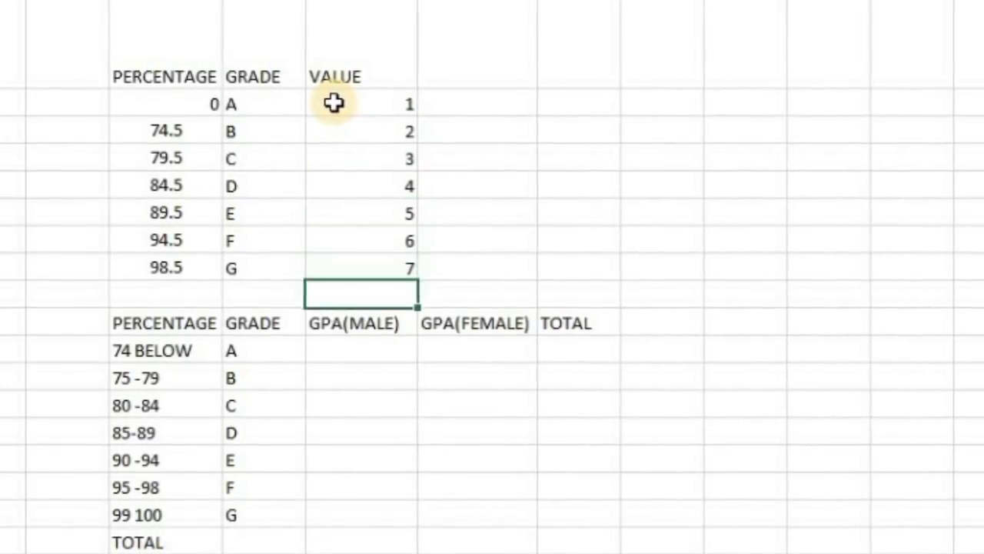
pyautogui.click(590, 138)
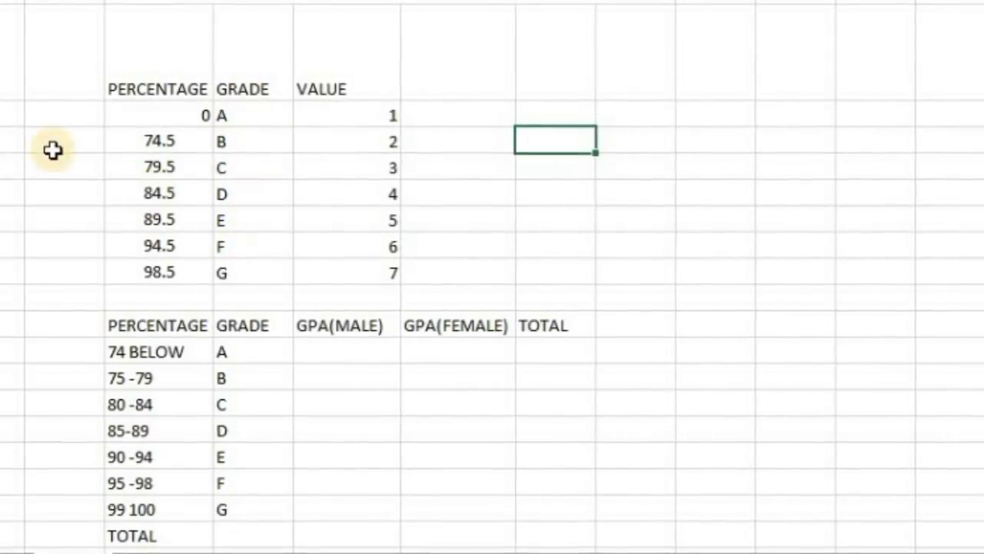
# - Insert a VLOOKUP function into P7, beside the first mathematics score
pyautogui.click(323, 293)
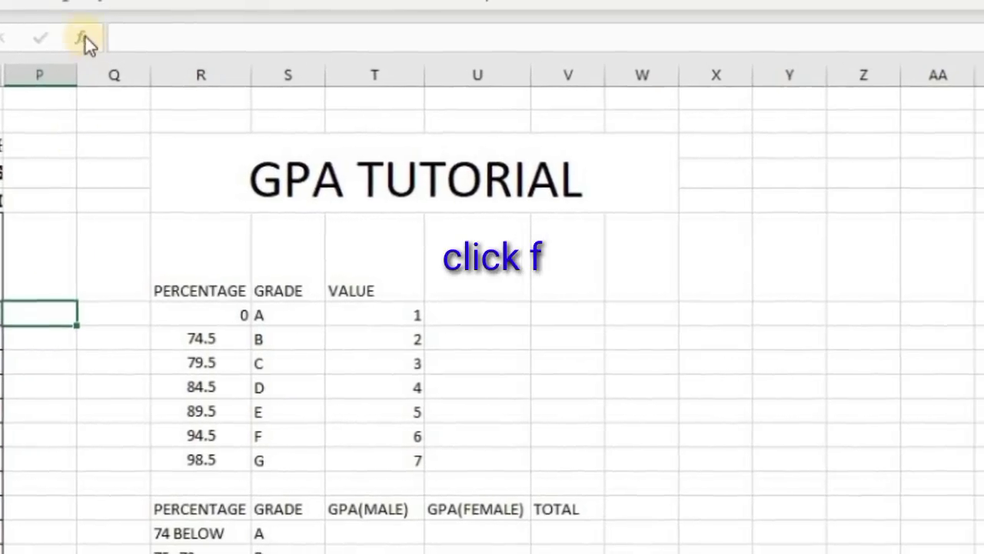
pyautogui.click(74, 43)
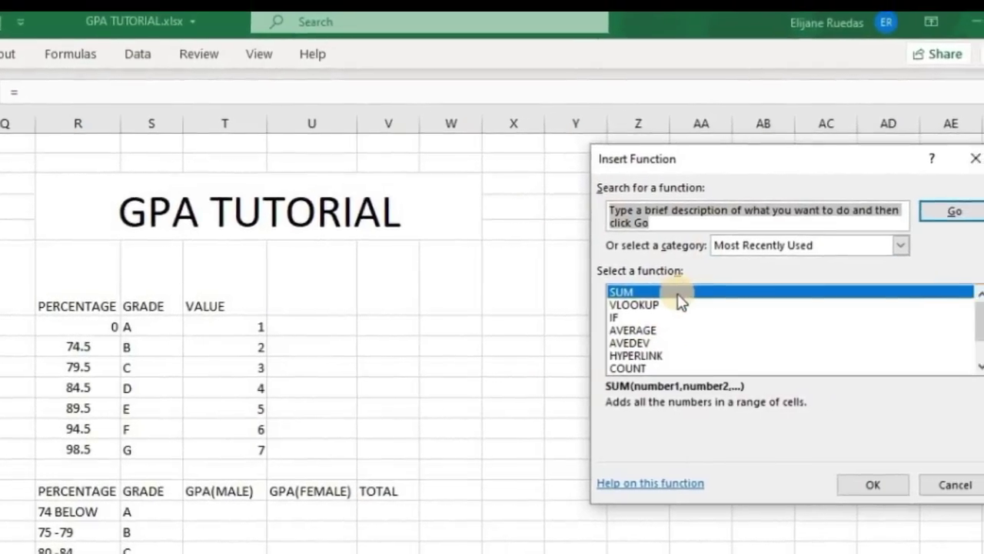
pyautogui.click(650, 306)
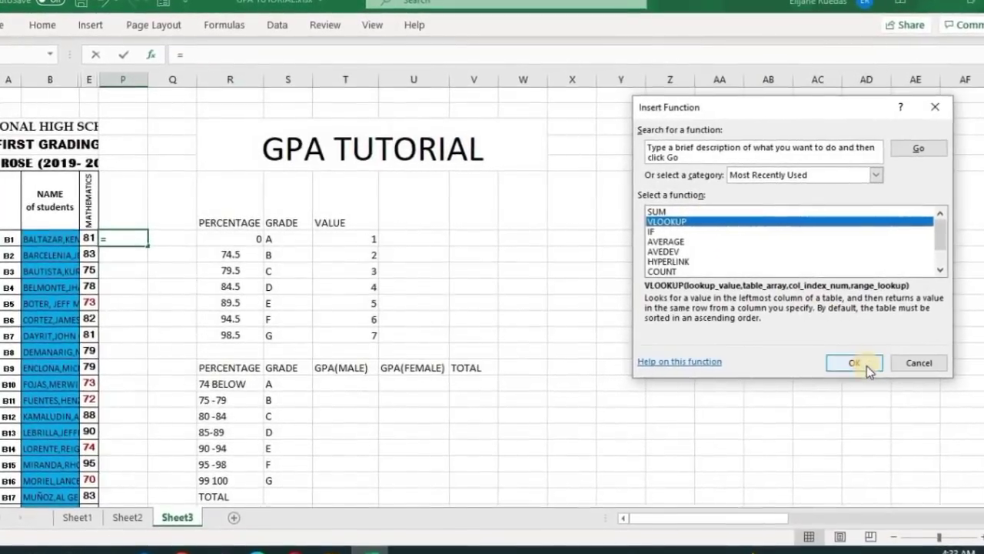
pyautogui.click(879, 369)
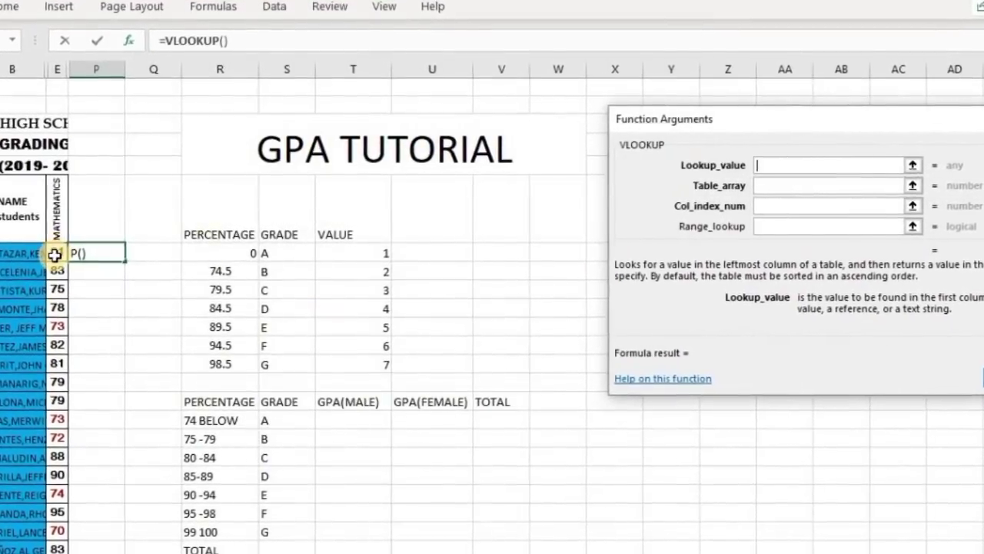
# - Set the VLOOKUP lookup value to E7 and the table array to R6:T13
pyautogui.click(51, 256)
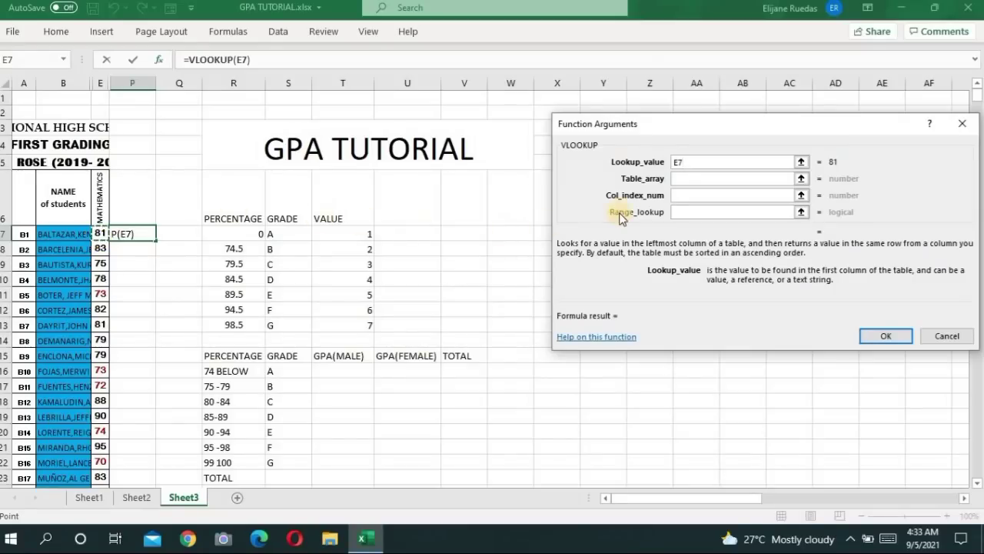
pyautogui.click(678, 179)
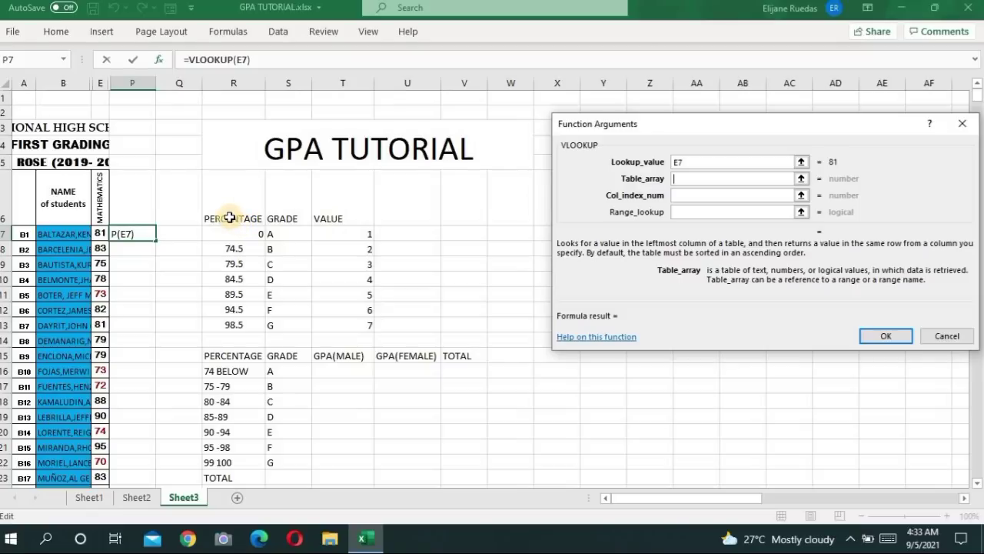
pyautogui.moveTo(229, 218); pyautogui.dragTo(365, 331)
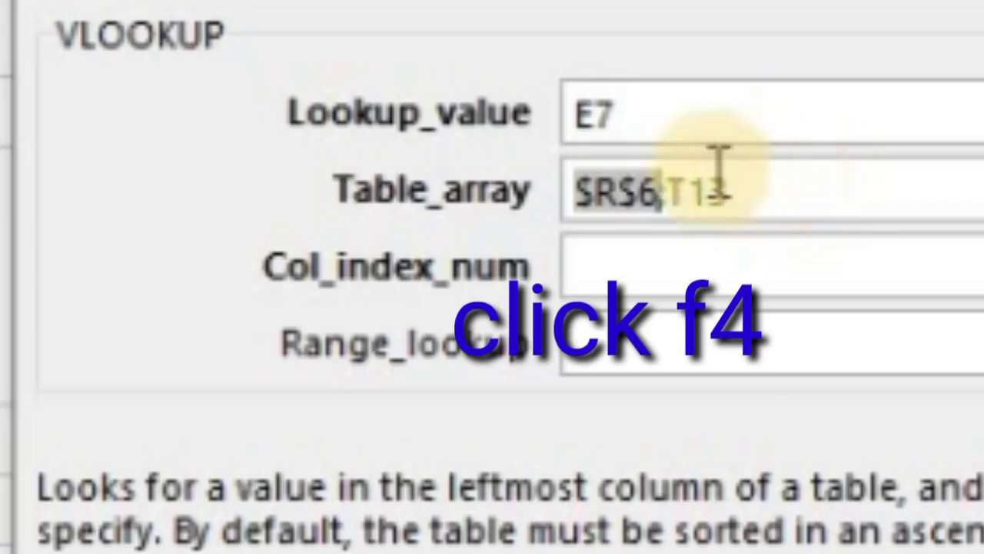
# - Lock the table as $R$6:$T$13, use column index 2, and finish the VLOOKUP
pyautogui.click(681, 192)
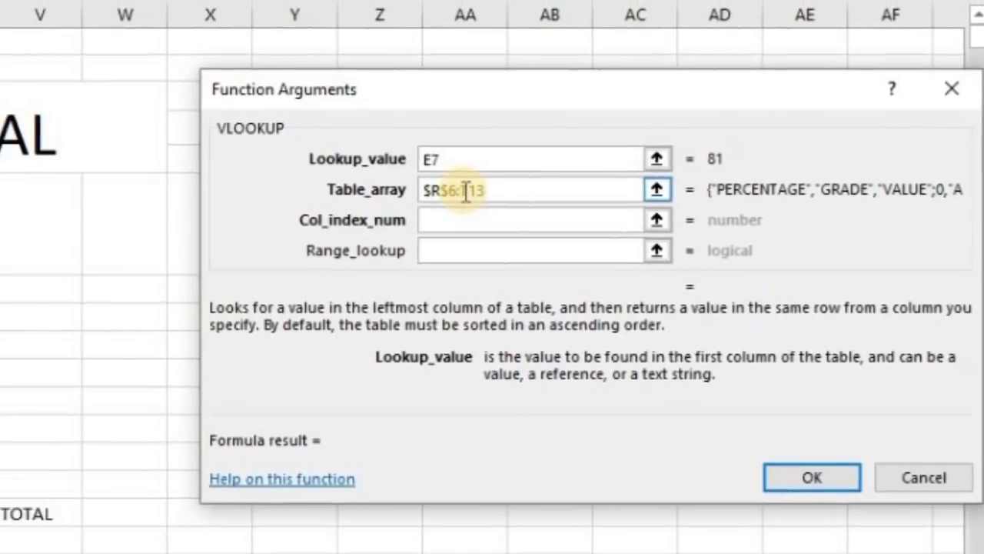
pyautogui.press('F4')
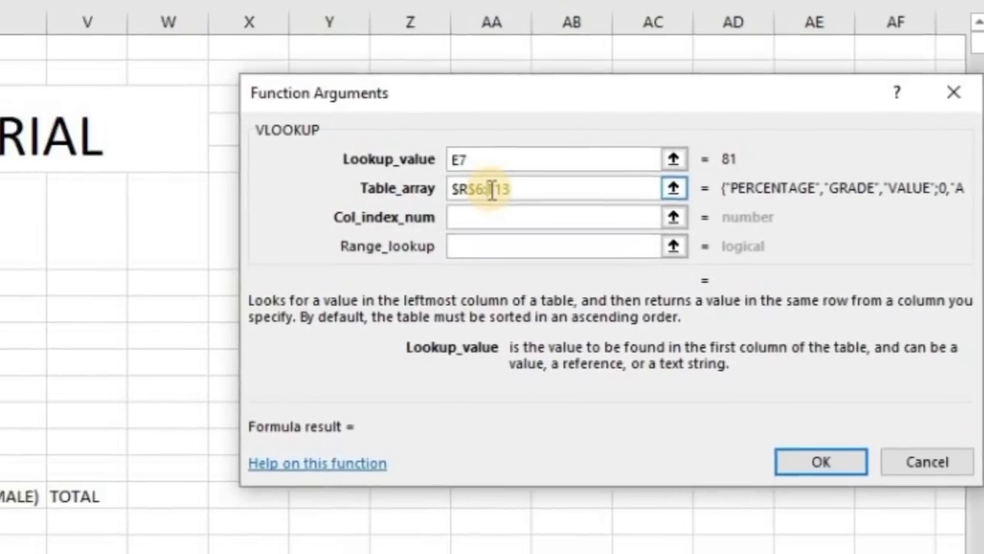
pyautogui.click(644, 205)
pyautogui.write('2')
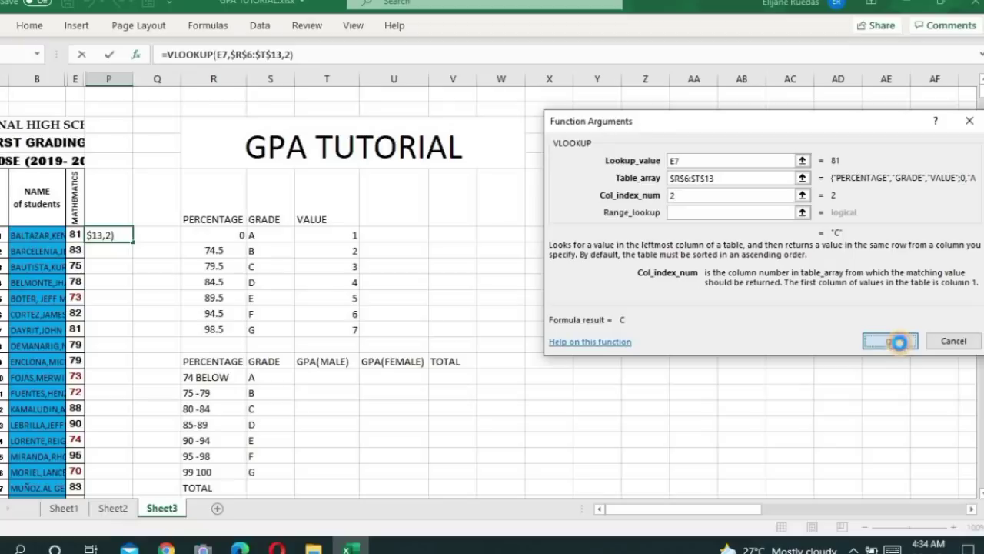
pyautogui.click(846, 473)
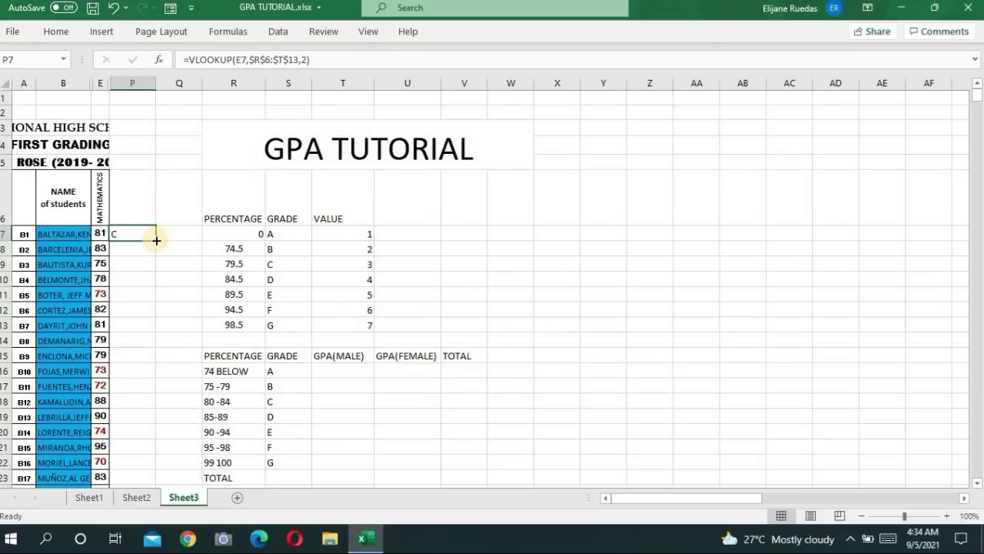
# - Copy the P7 VLOOKUP down column P to grade every mathematics score
pyautogui.doubleClick(156, 240)
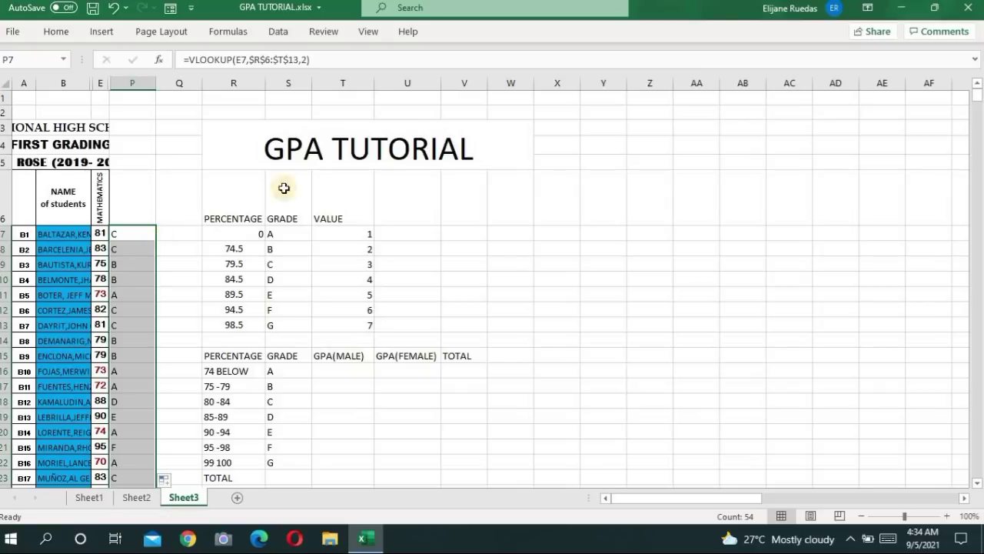
pyautogui.moveTo(979, 104)
pyautogui.mouseDown()
pyautogui.moveTo(976, 150)
pyautogui.moveTo(976, 96)
pyautogui.mouseUp()
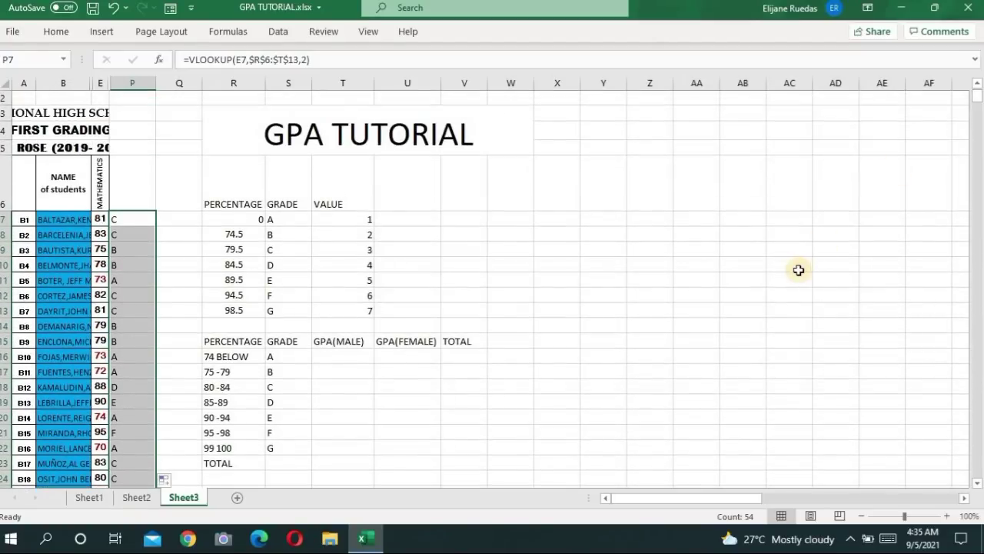
pyautogui.click(576, 397)
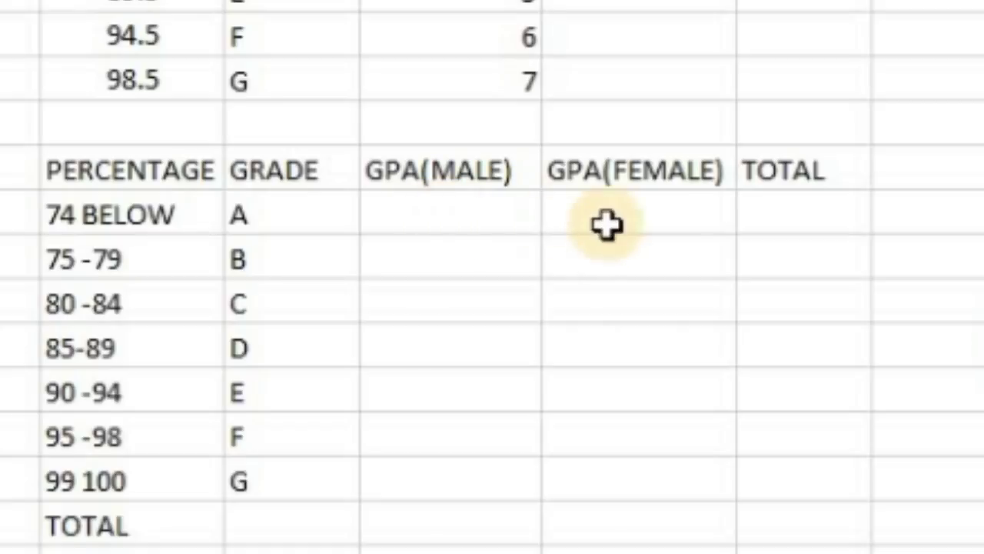
# - Review the grade table headings and select the first GPA(MALE) cell, T16
pyautogui.click(430, 343)
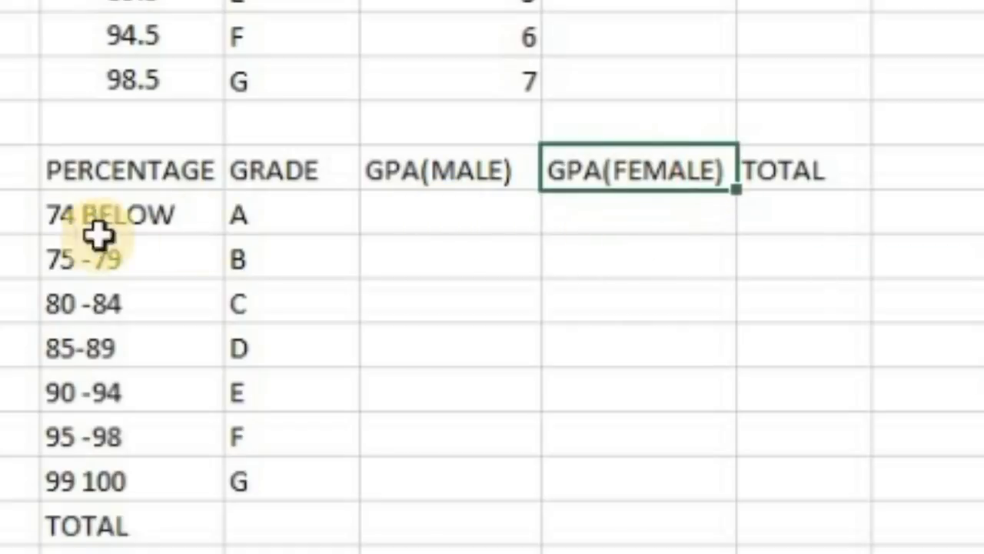
pyautogui.click(90, 165)
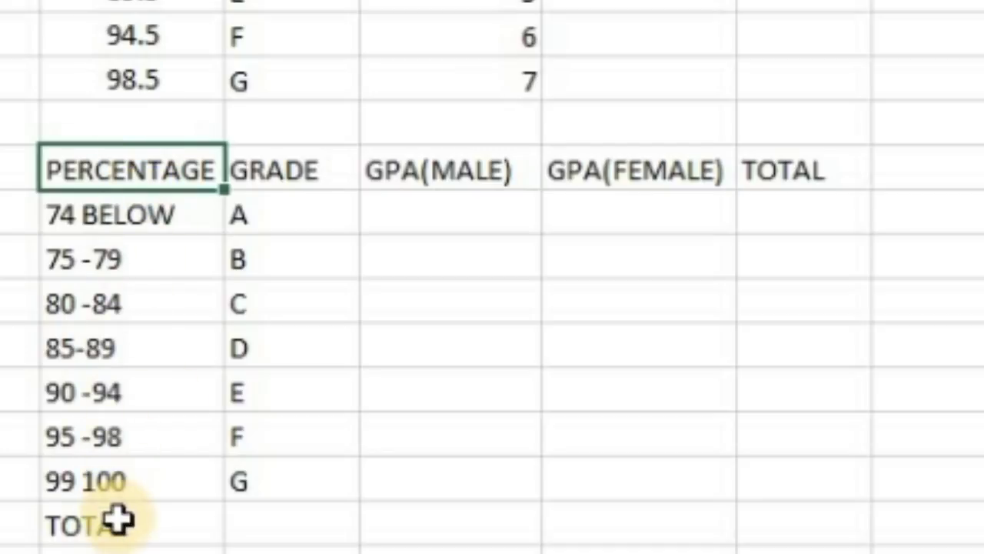
pyautogui.click(304, 168)
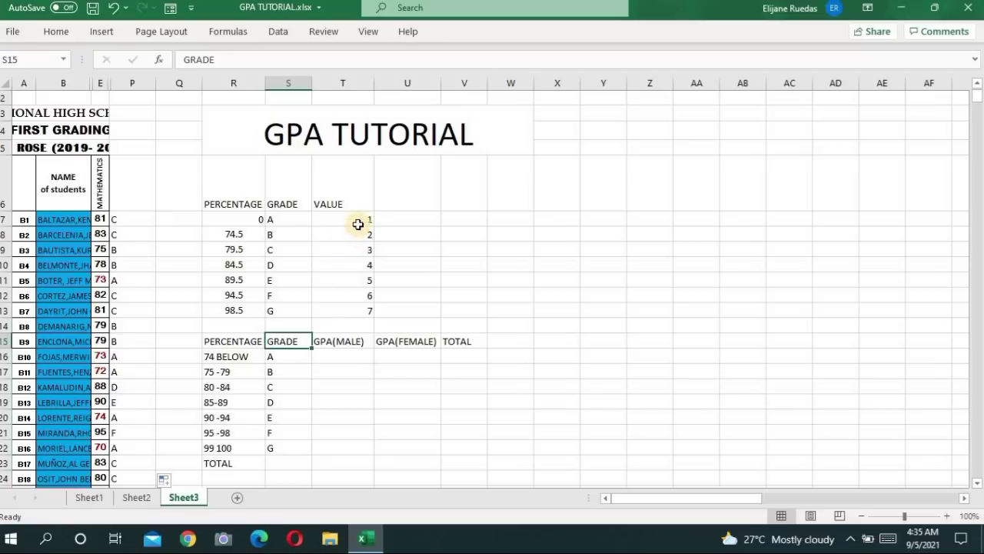
pyautogui.click(339, 354)
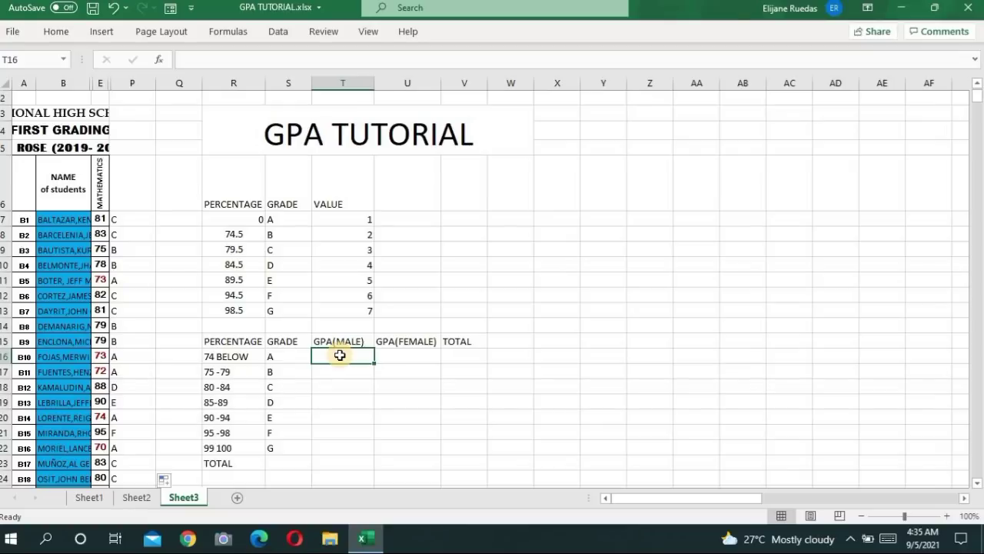
pyautogui.click(465, 363)
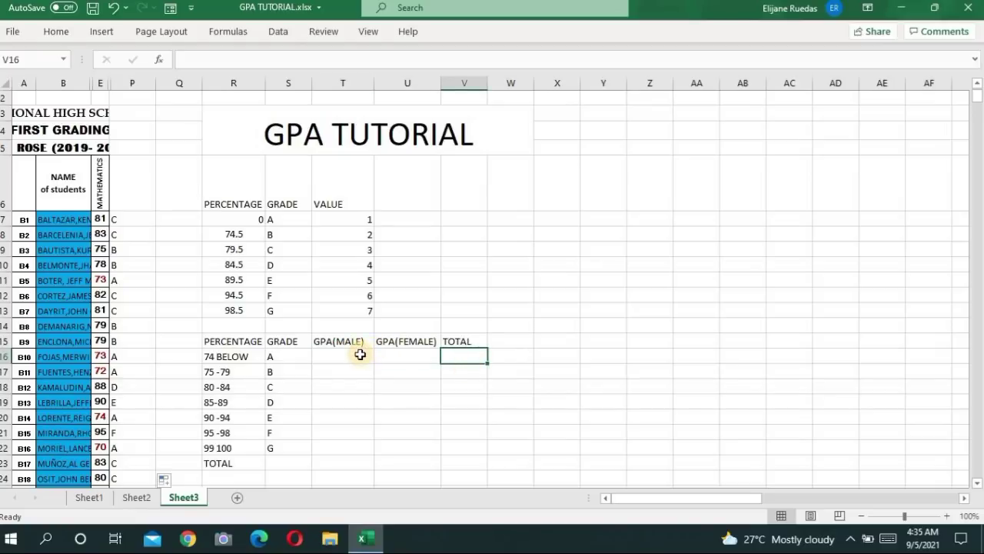
pyautogui.click(359, 354)
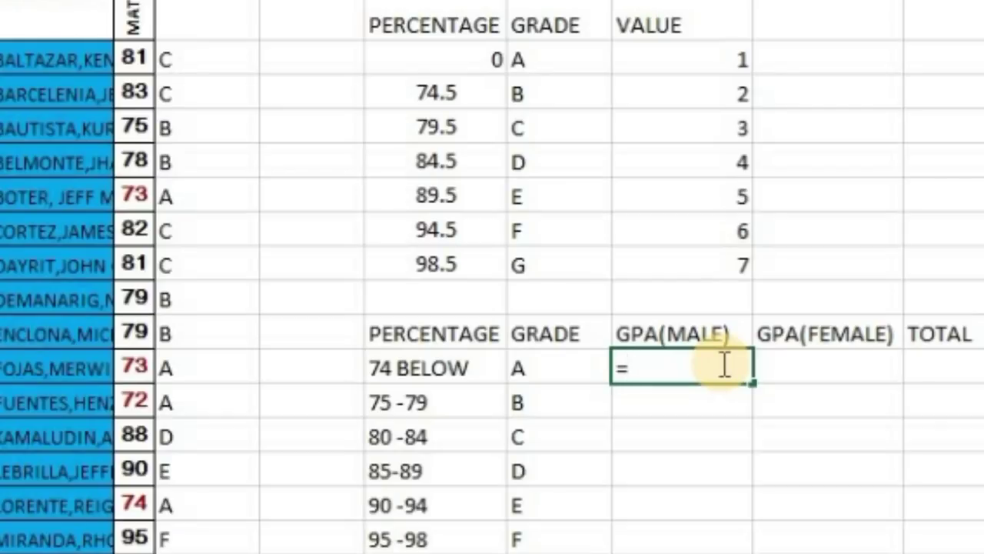
# - Start =COUNTIF( in T16 with the grade range P7:P33
pyautogui.write('C')
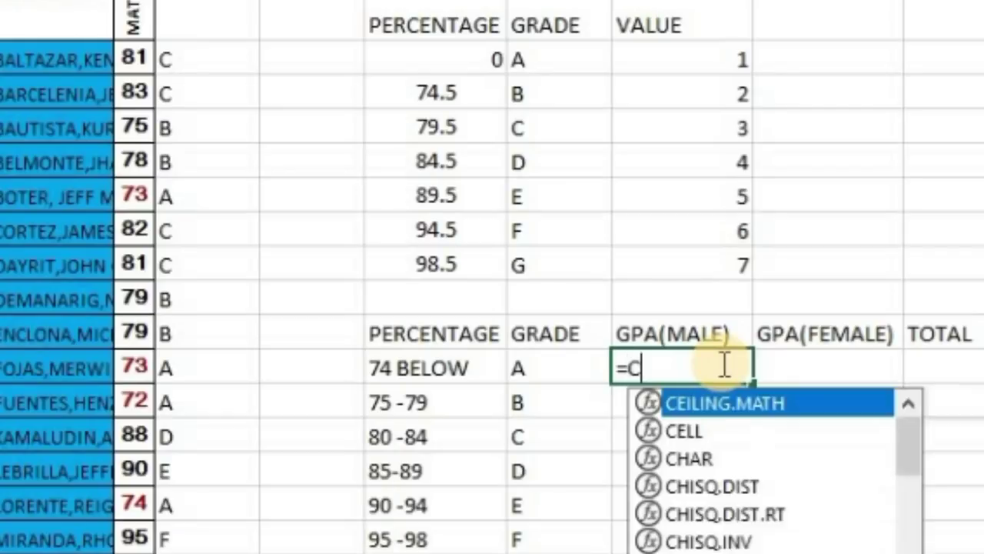
pyautogui.write('OUNT')
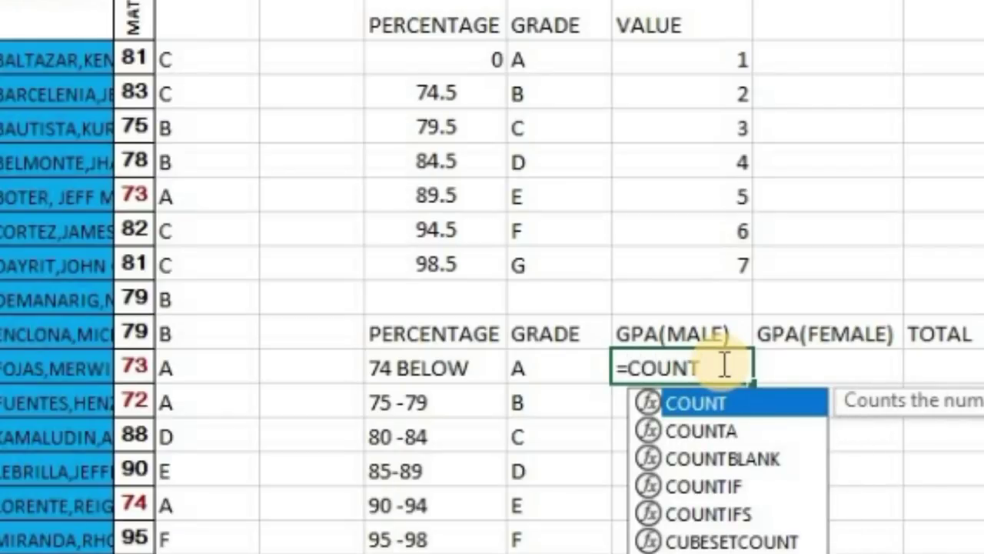
pyautogui.write('IF')
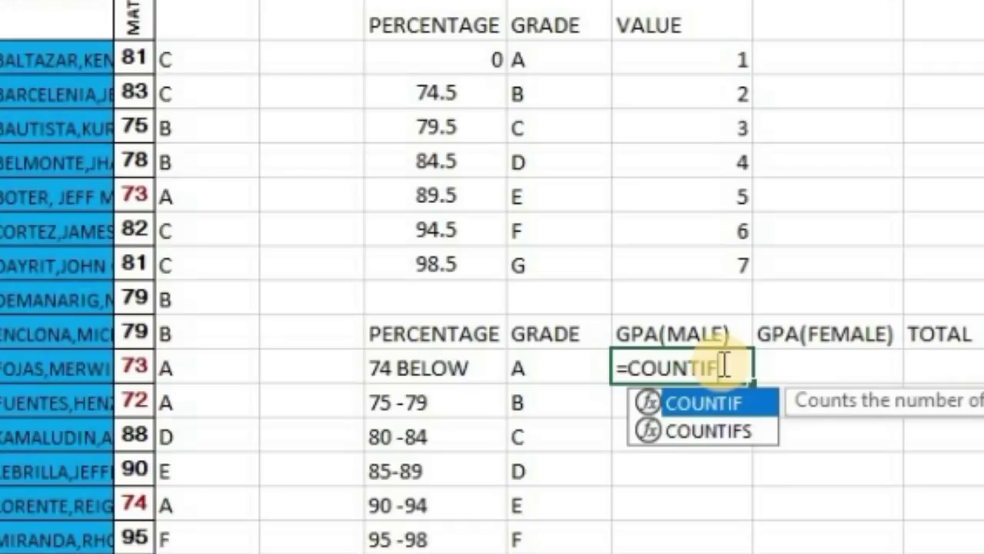
pyautogui.write('(')
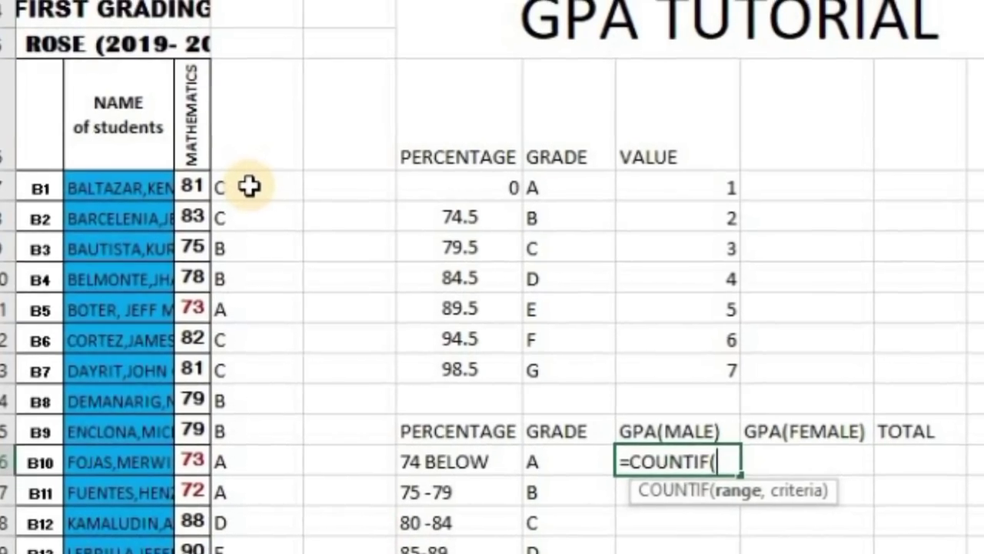
pyautogui.click(204, 58)
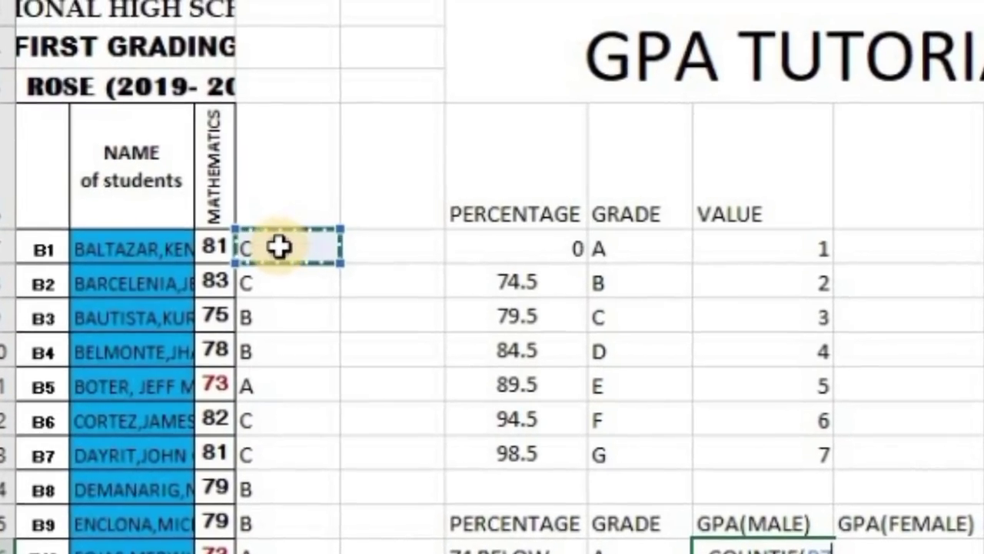
pyautogui.moveTo(263, 215); pyautogui.dragTo(277, 380)
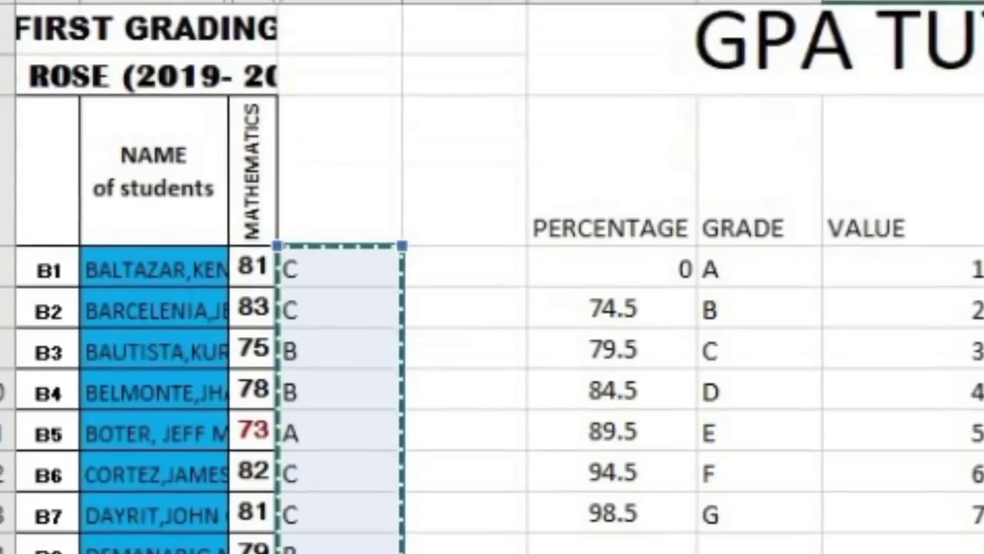
pyautogui.moveTo(307, 504)
pyautogui.mouseDown()
pyautogui.moveTo(353, 549)
pyautogui.moveTo(380, 76)
pyautogui.mouseUp()
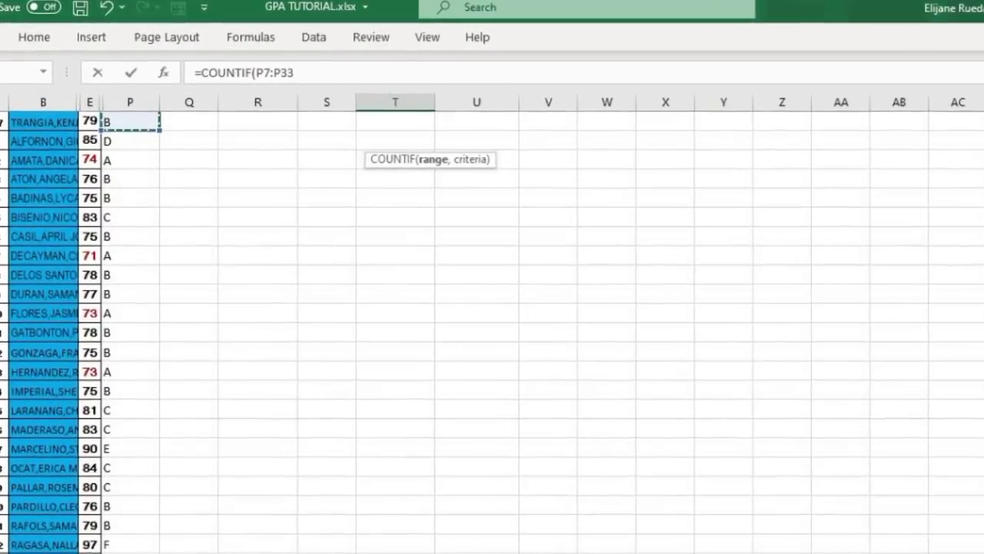
pyautogui.scroll(8, 492, 323)
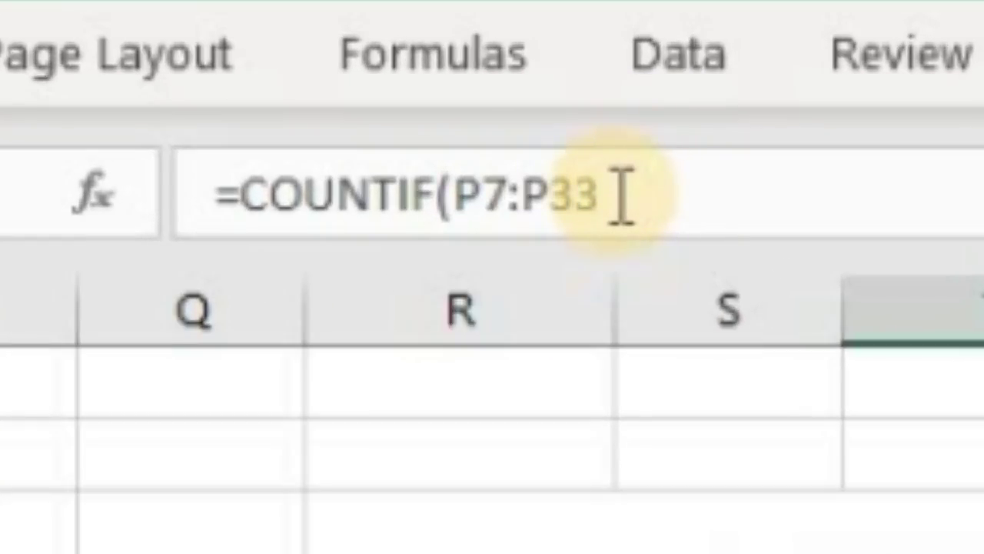
# - Complete =COUNTIF($P$7:$P$33,S16) in T16, showing 13 male students with grade A
pyautogui.click(465, 194)
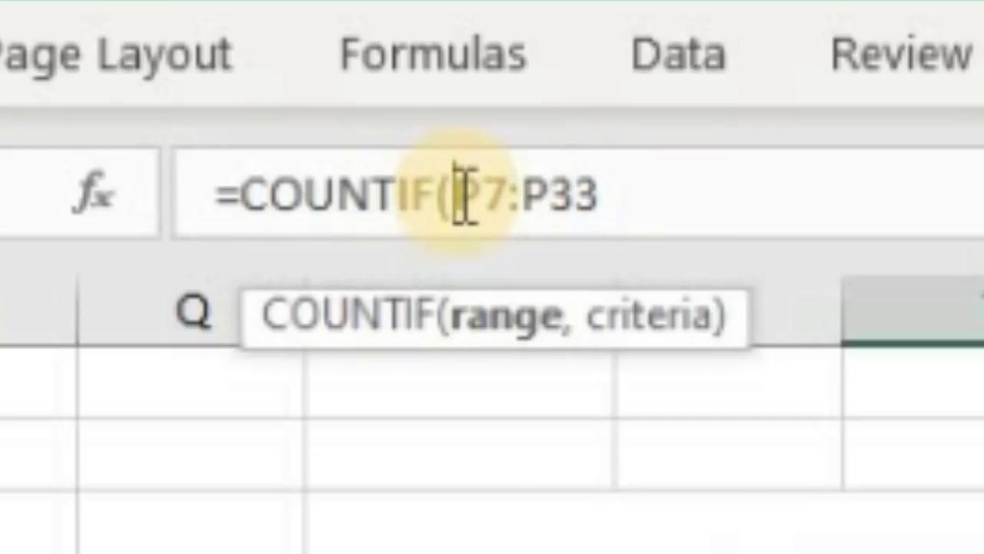
pyautogui.click(578, 196)
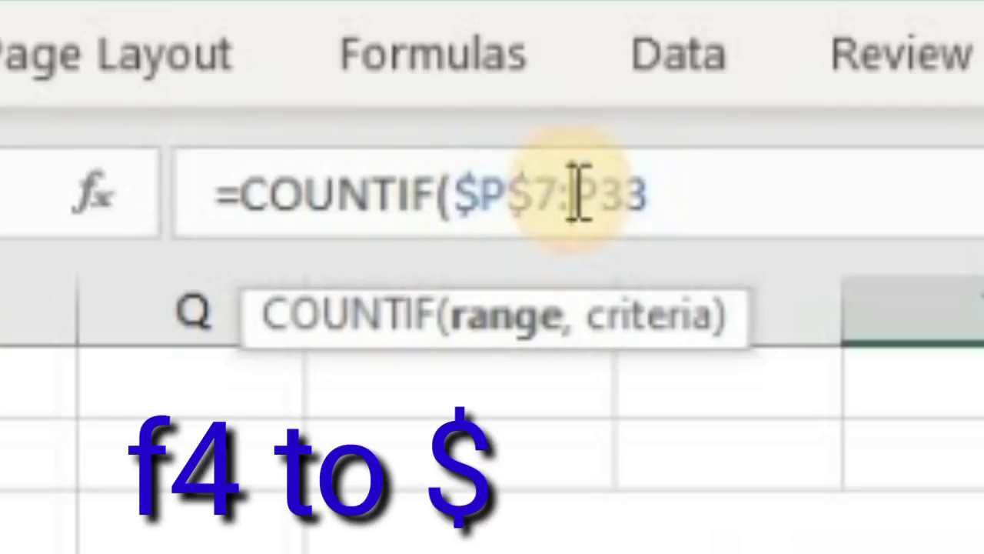
pyautogui.press('F4')
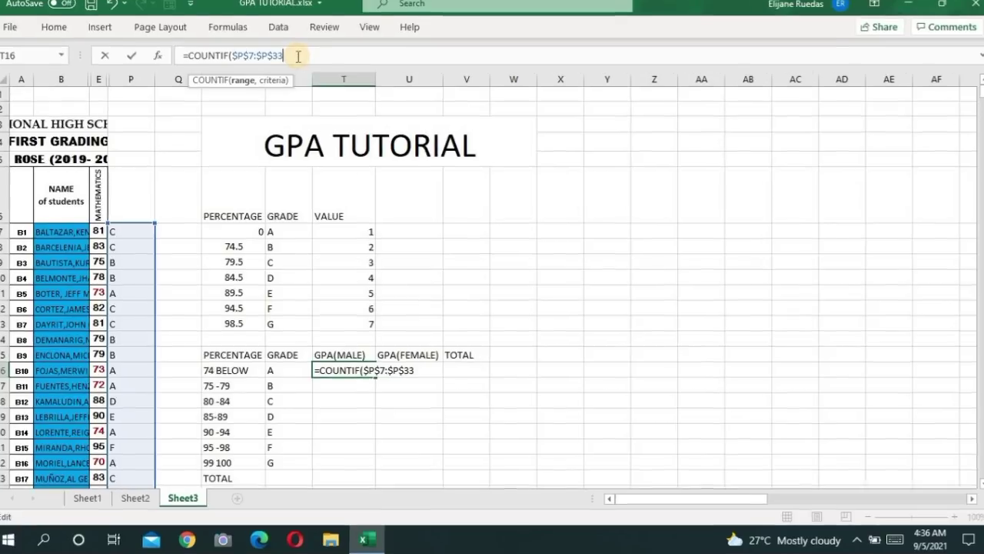
pyautogui.write(',')
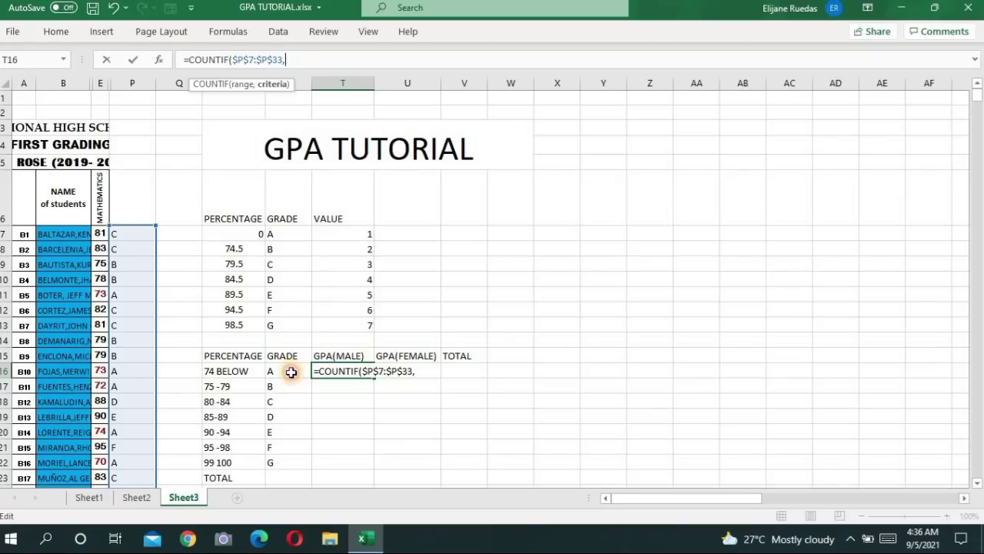
pyautogui.click(291, 372)
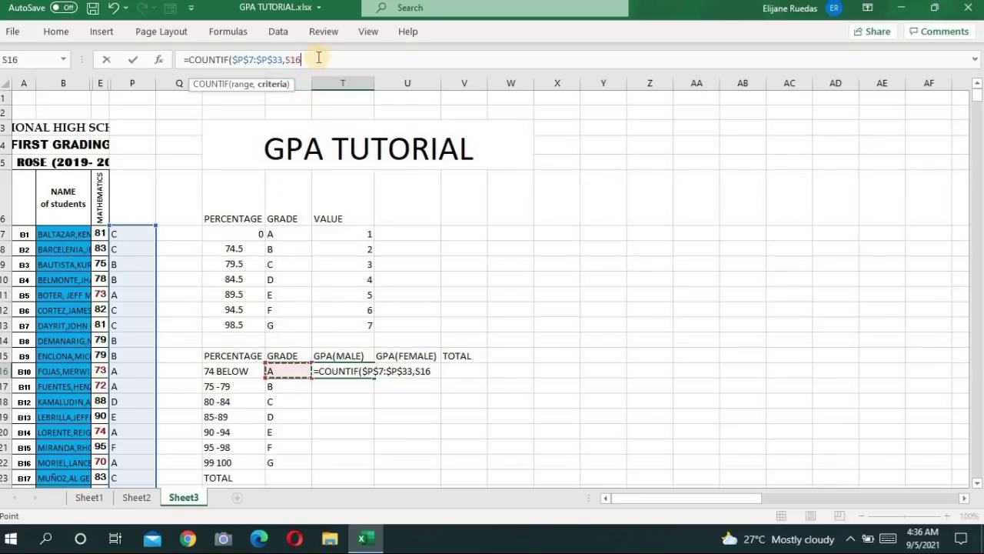
pyautogui.write(')')
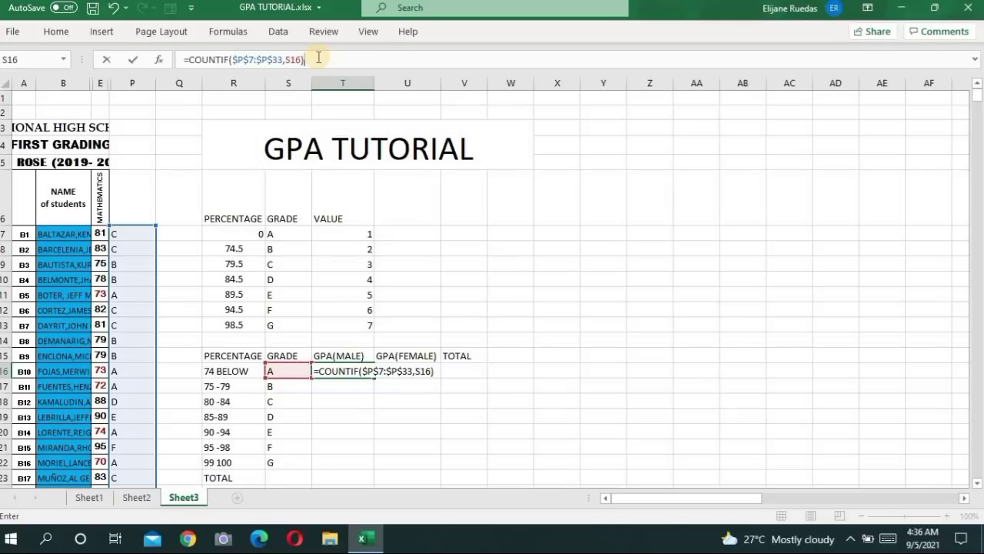
pyautogui.press('Return')
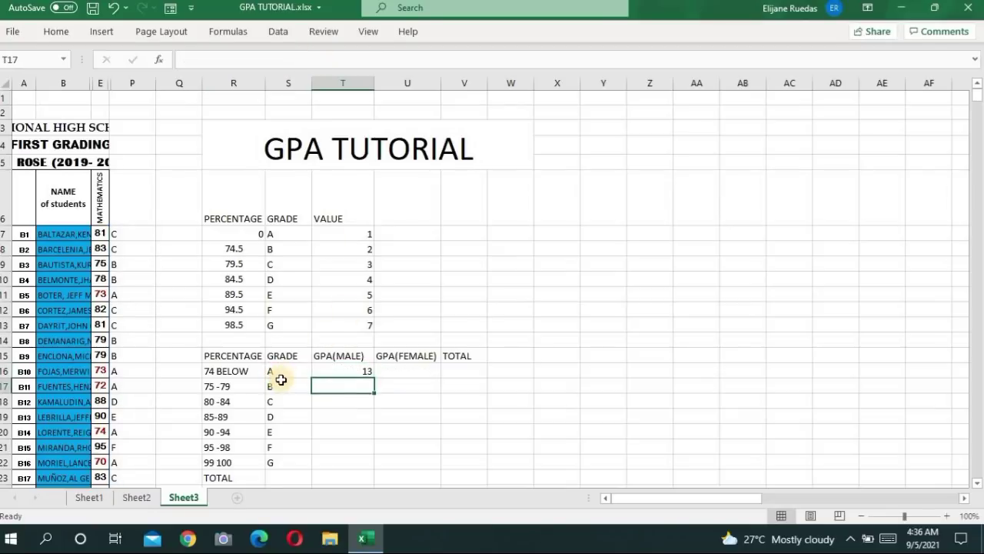
# - Fill the male COUNTIF down to T22, giving 5, 6, 1, 1, 1, 0 for B–G
pyautogui.click(295, 369)
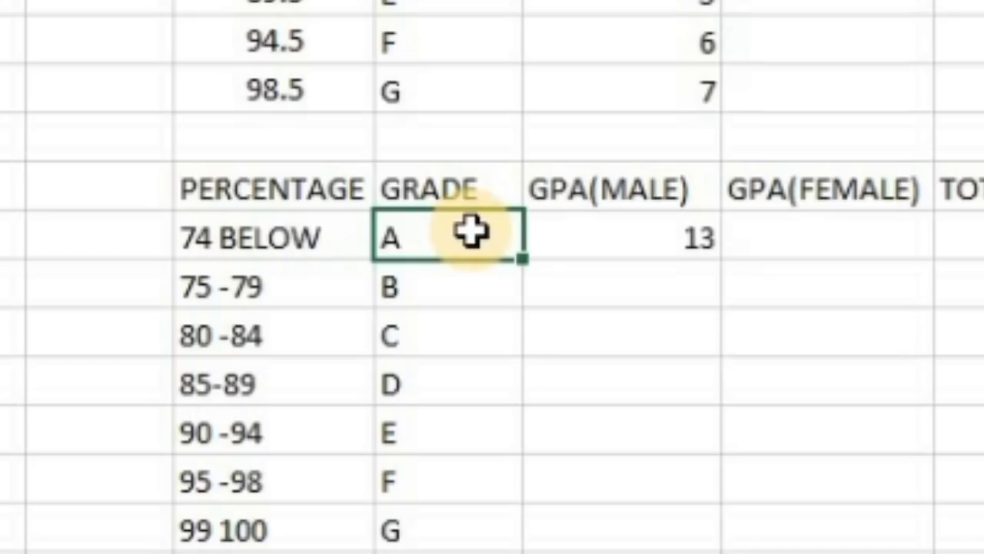
pyautogui.click(687, 241)
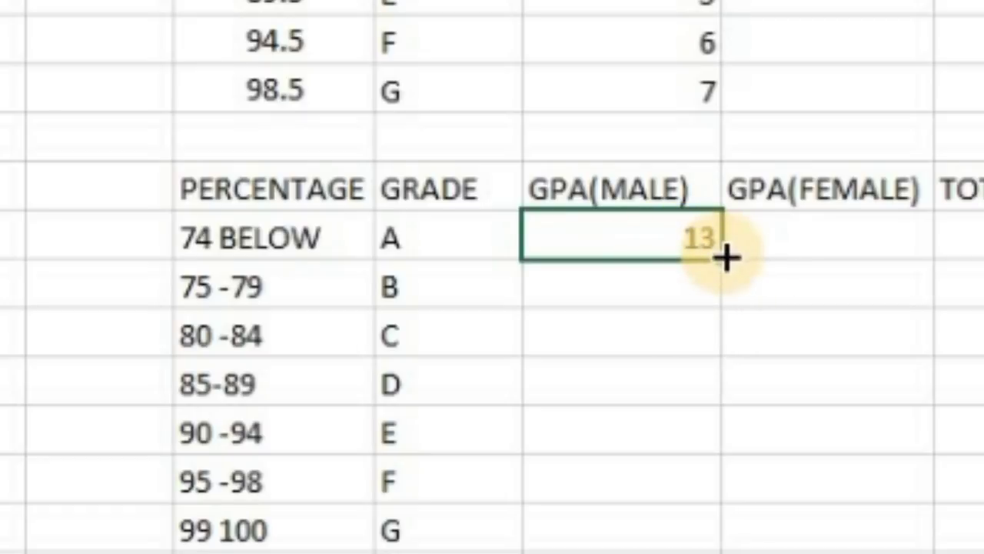
pyautogui.doubleClick(723, 259)
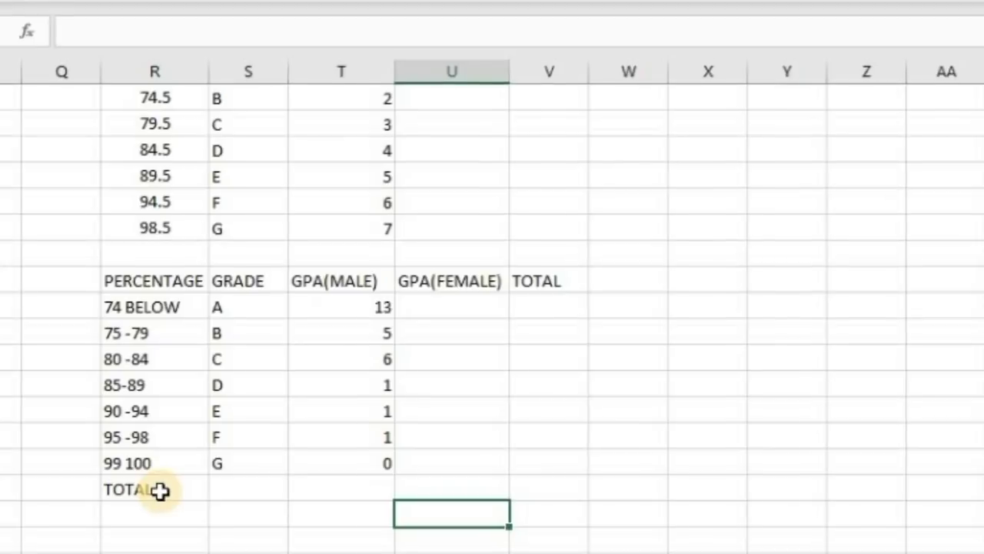
# - Enter =SUM(T16:T22) in the male TOTAL cell (27) and copy it across row 23 to GPA(FEMALE)
pyautogui.click(158, 490)
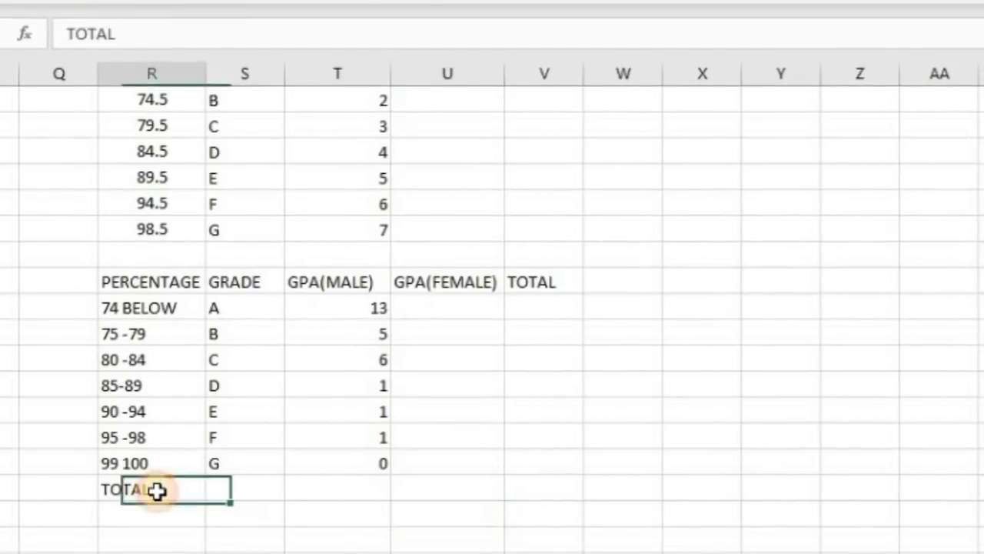
pyautogui.click(317, 486)
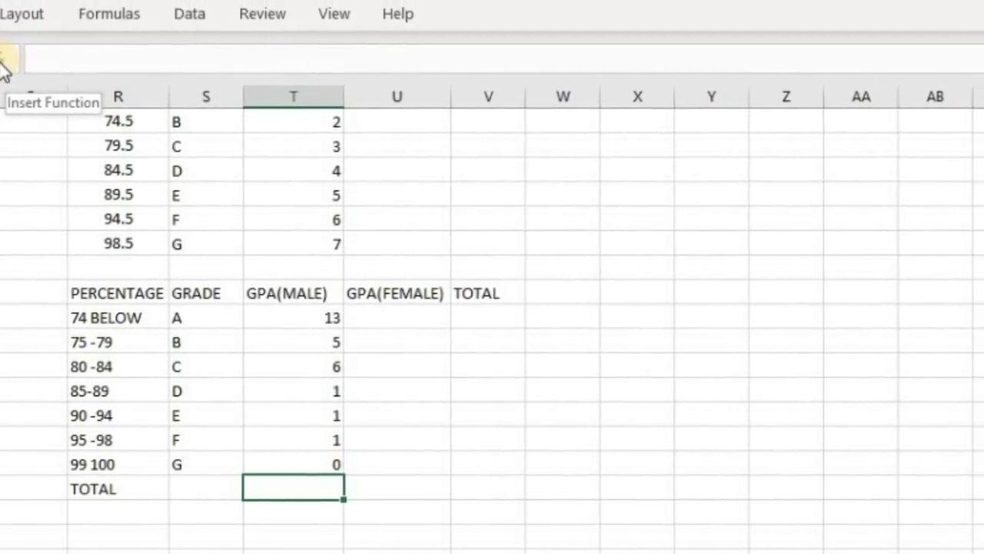
pyautogui.click(6, 57)
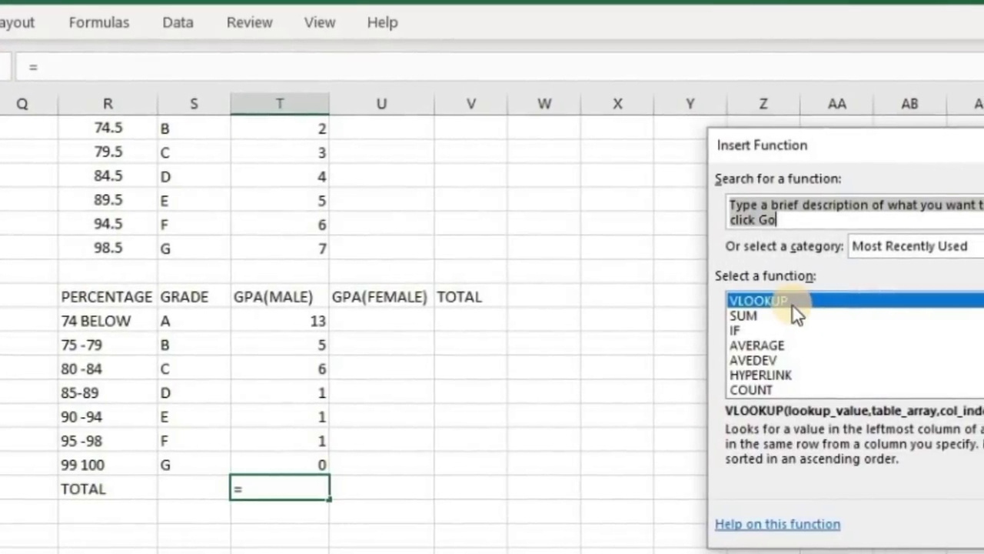
pyautogui.click(777, 328)
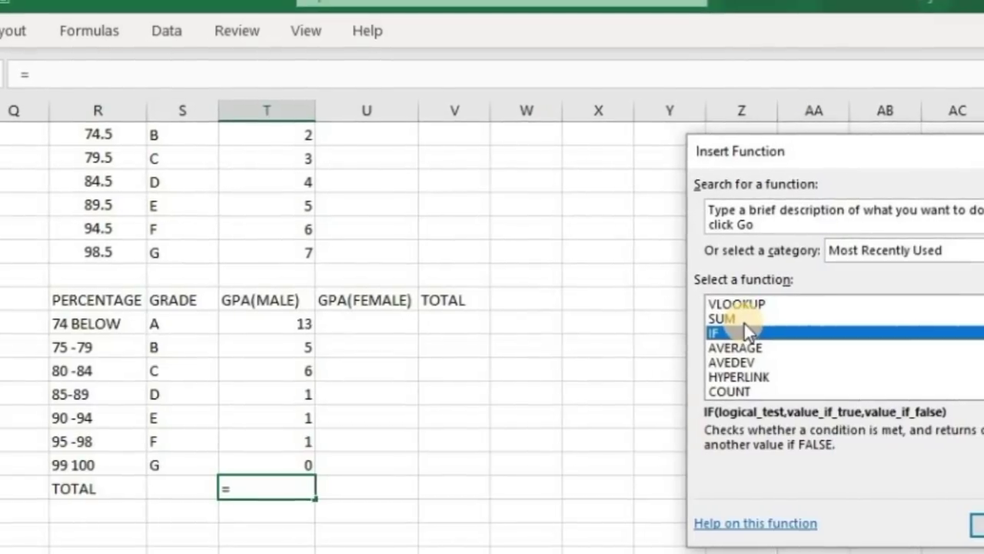
pyautogui.click(752, 318)
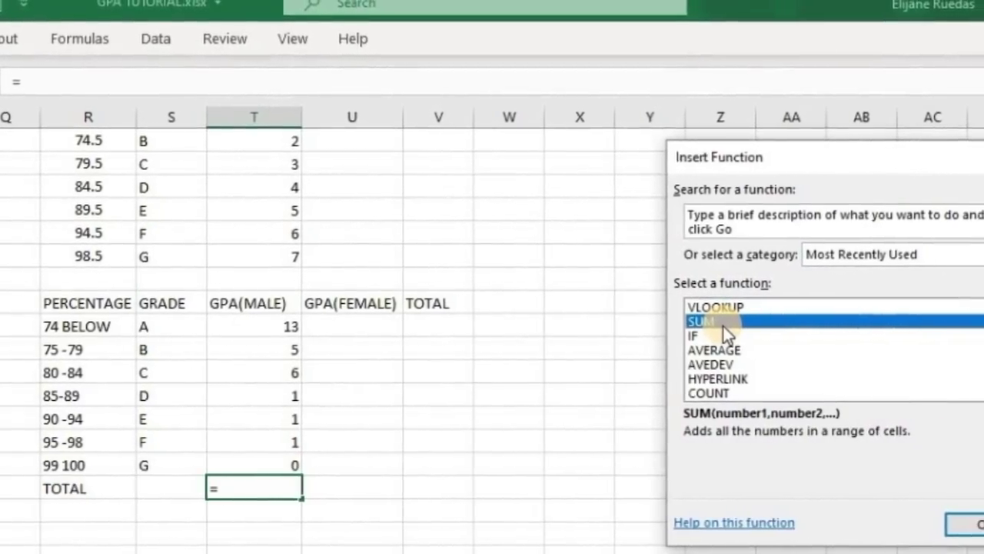
pyautogui.click(970, 524)
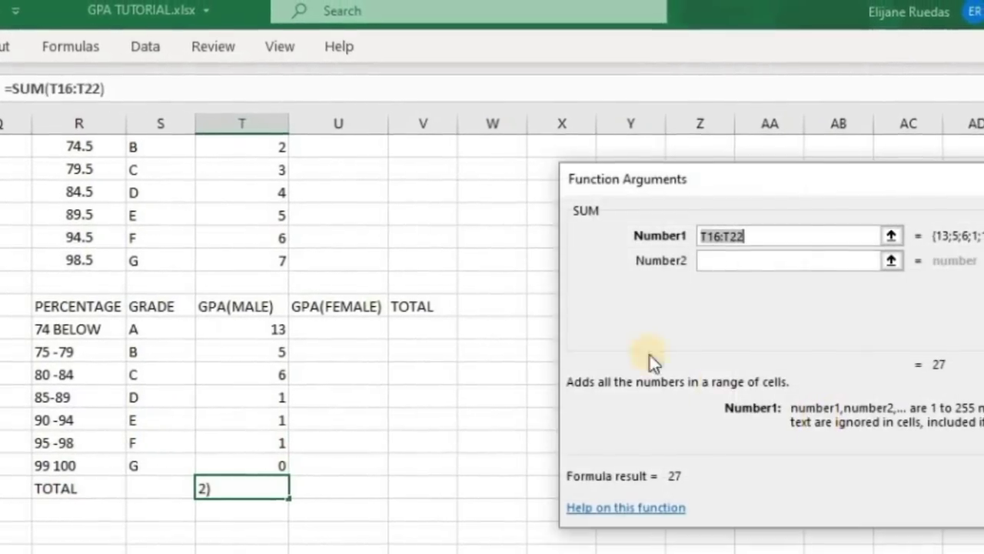
pyautogui.moveTo(266, 333); pyautogui.dragTo(269, 464)
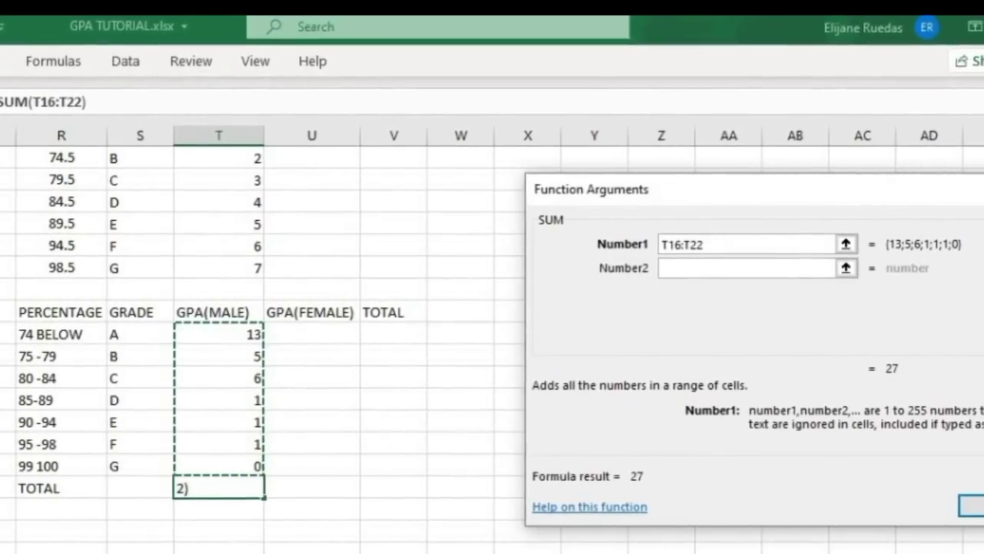
pyautogui.press('Return')
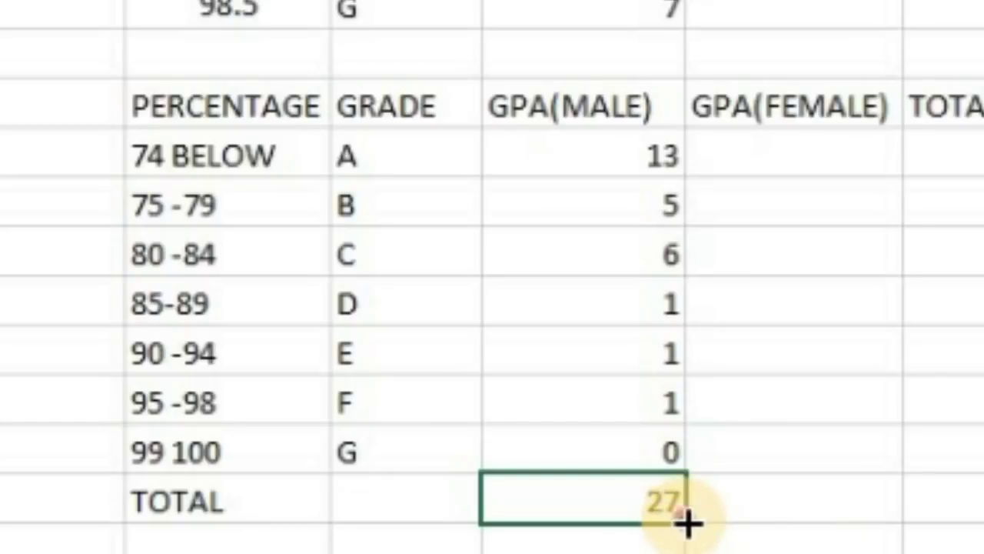
pyautogui.moveTo(687, 523); pyautogui.dragTo(976, 508)
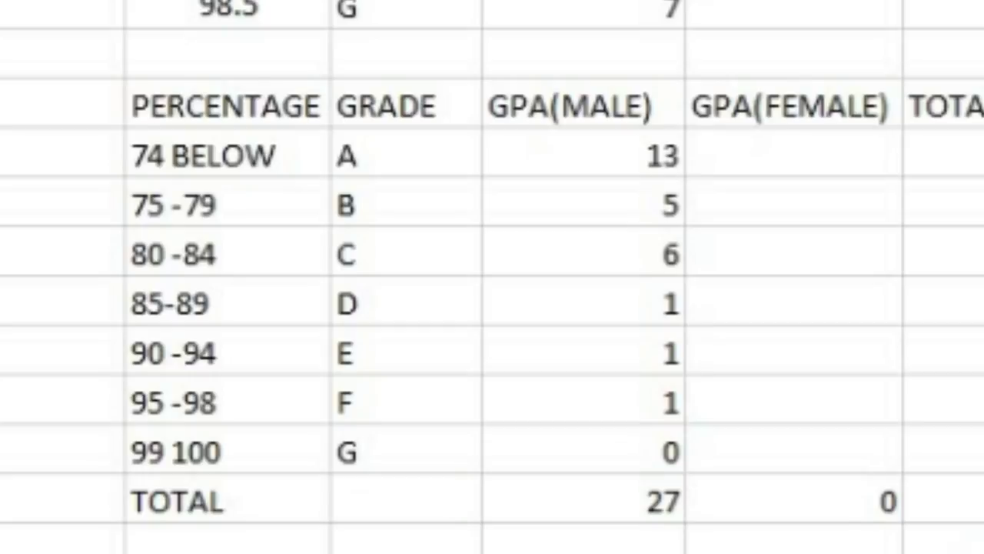
# - Start a COUNTIF formula in U16 counting over the female grade range P34:P60
pyautogui.click(824, 146)
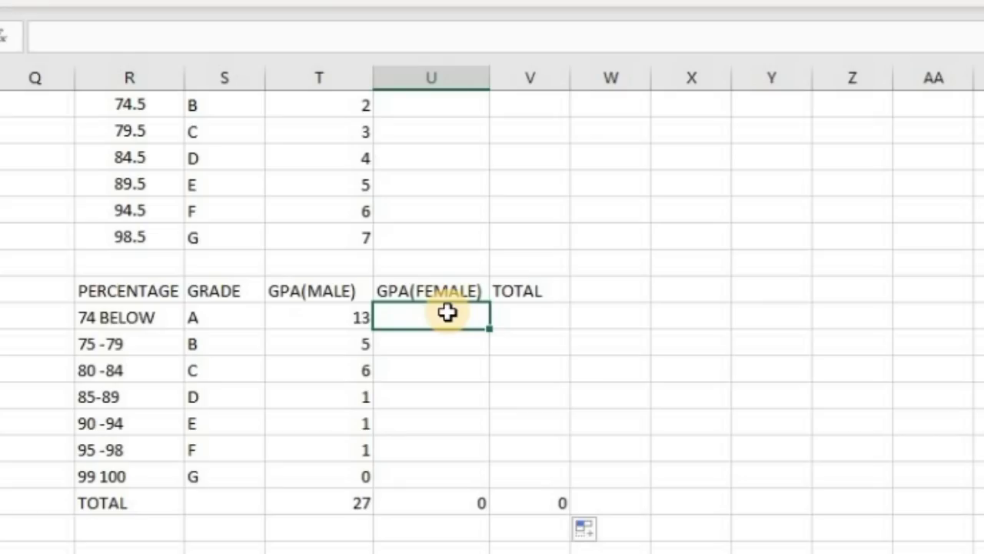
pyautogui.write('=')
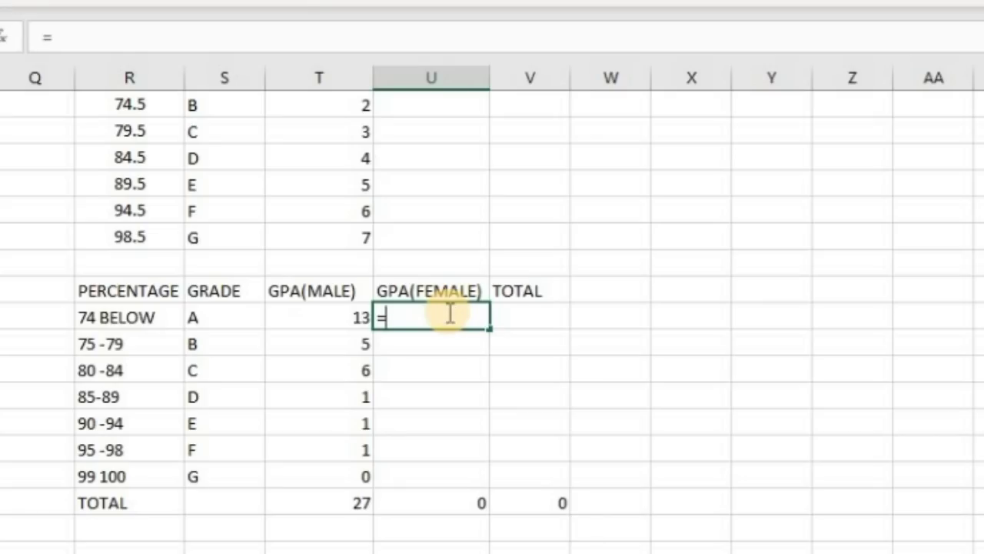
pyautogui.write('COUNT')
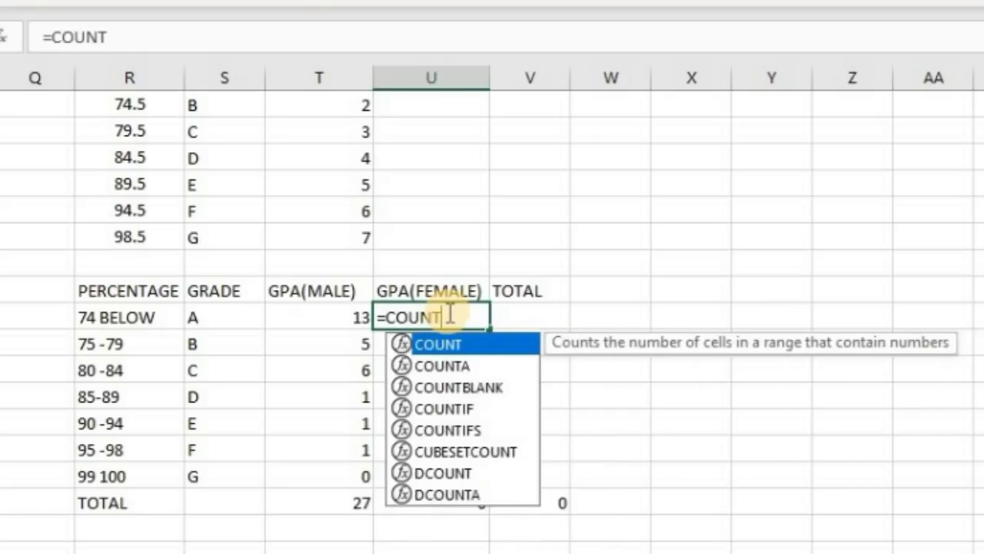
pyautogui.write('IF')
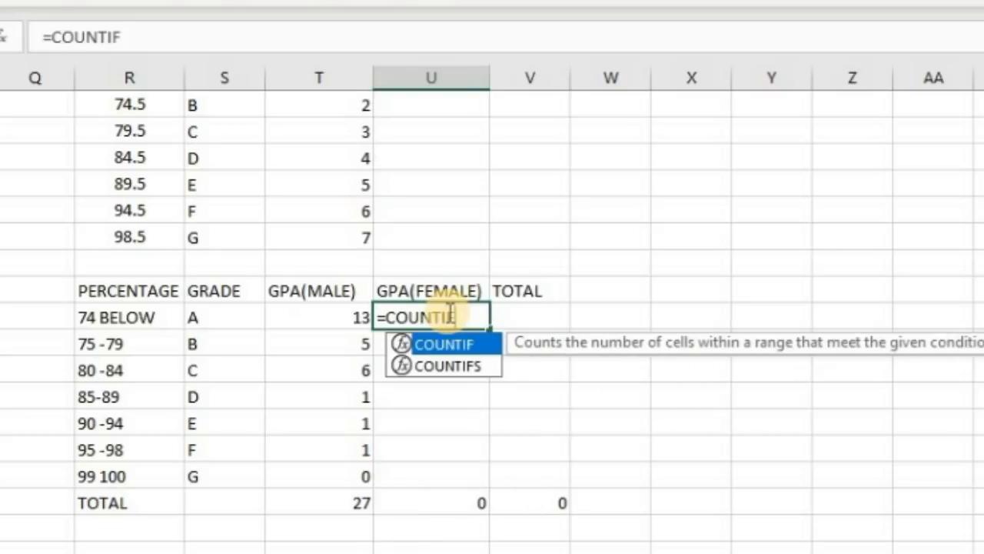
pyautogui.write('(')
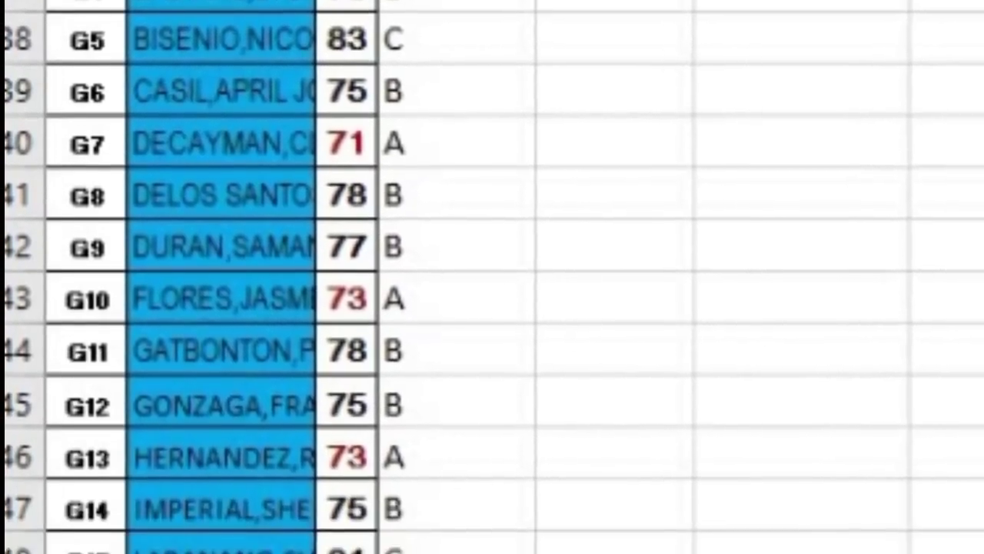
pyautogui.moveTo(388, 210); pyautogui.dragTo(396, 496)
pyautogui.hotkey('ctrl', 'c')
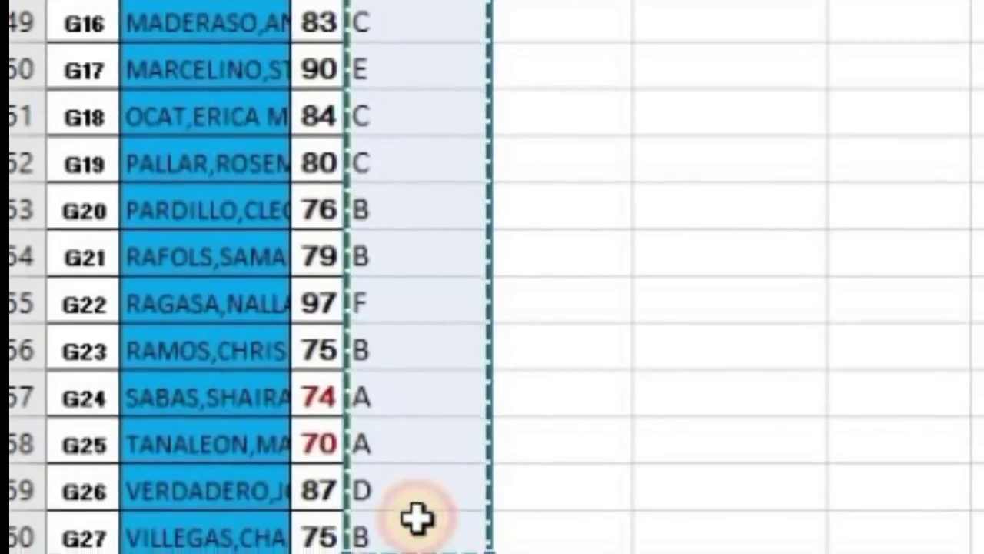
pyautogui.moveTo(127, 419); pyautogui.dragTo(127, 453)
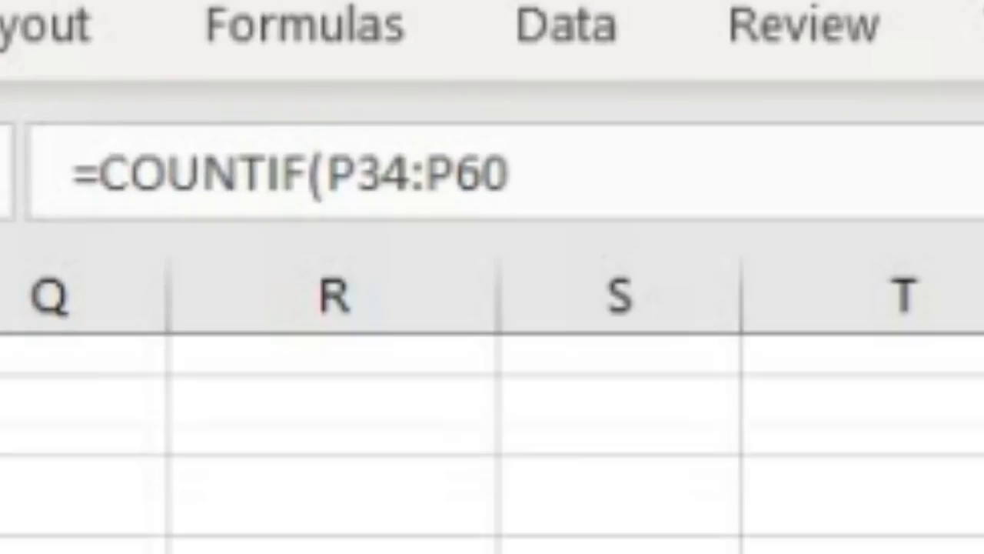
# - Make the range absolute as $P$34:$P$60 and use S16 as criterion, giving 6
pyautogui.scroll(5, 492, 385)
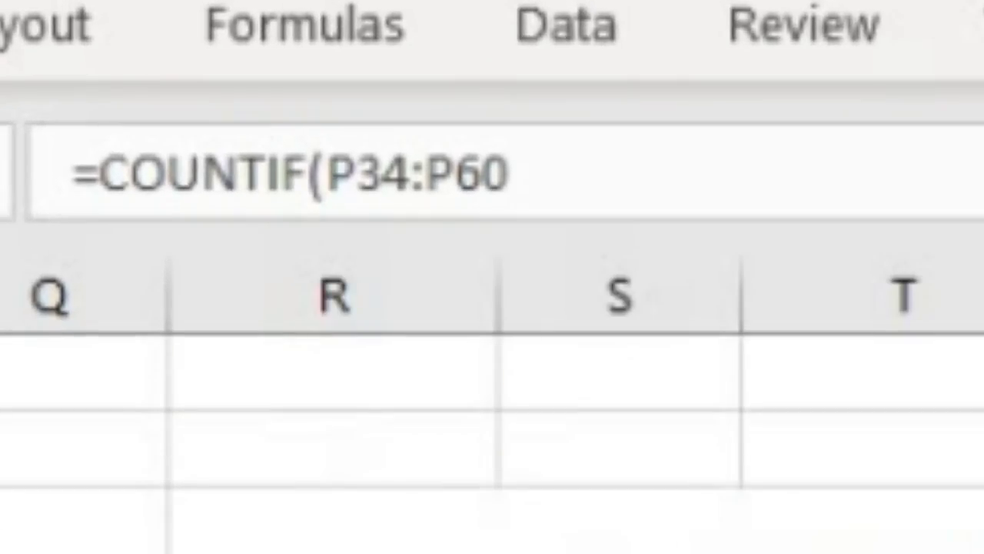
pyautogui.click(327, 176)
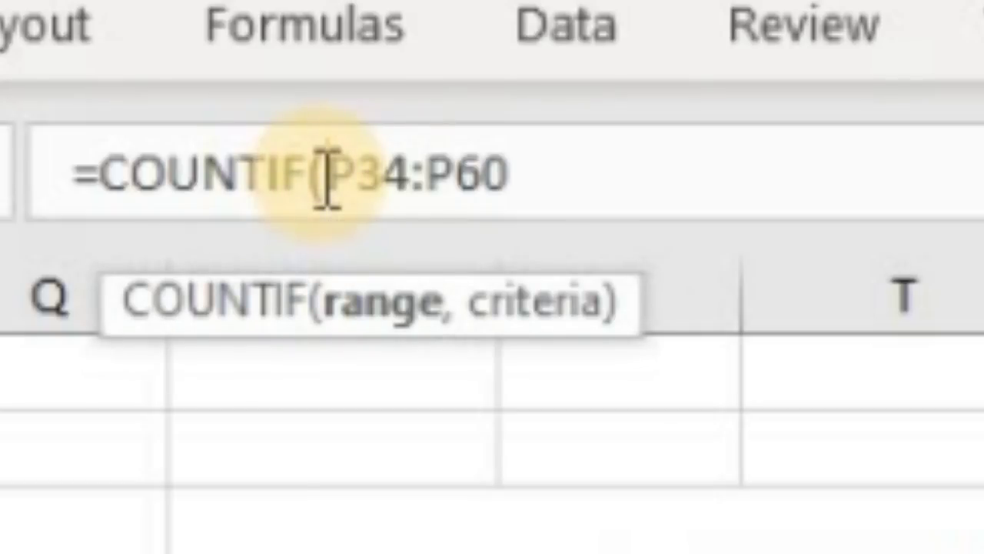
pyautogui.press('F4')
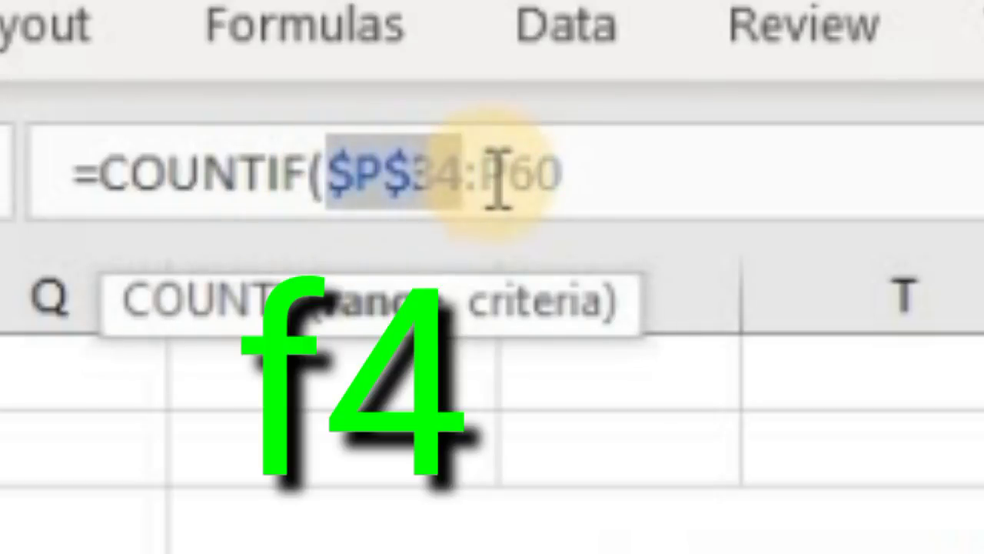
pyautogui.click(497, 187)
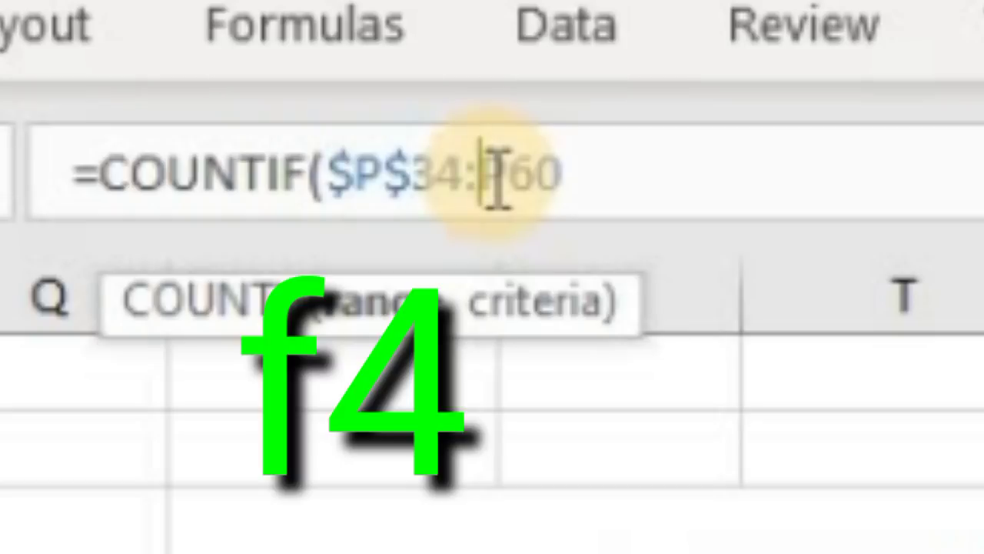
pyautogui.press('F4')
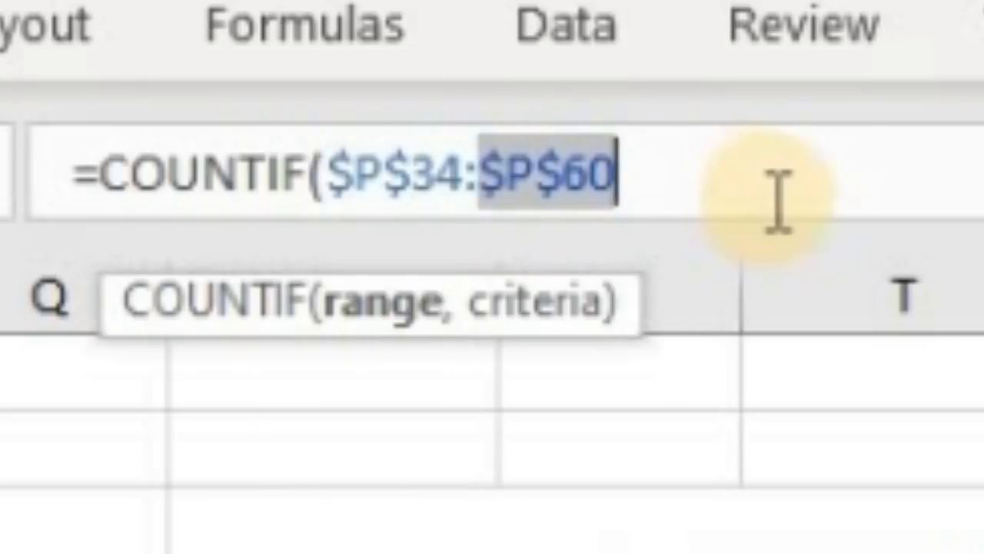
pyautogui.click(677, 188)
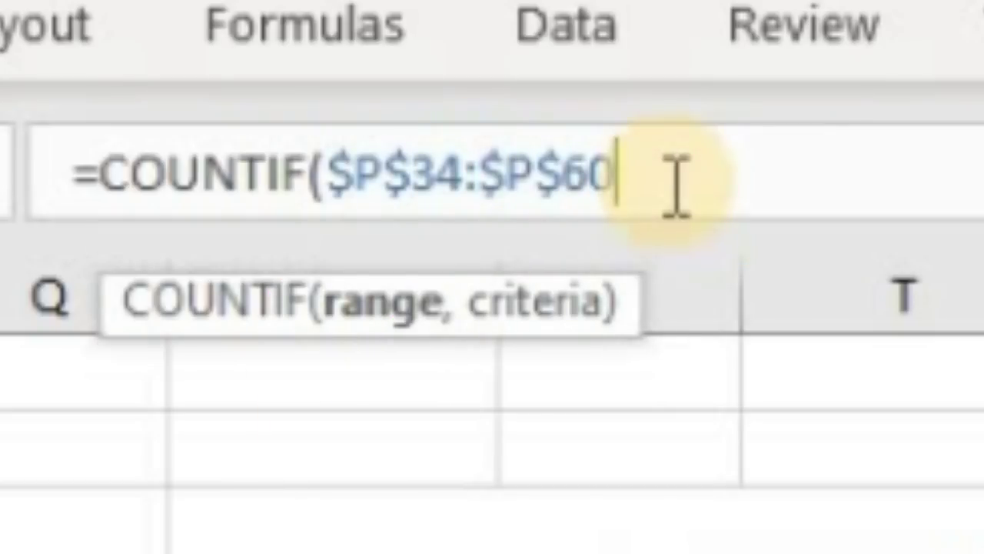
pyautogui.write(',')
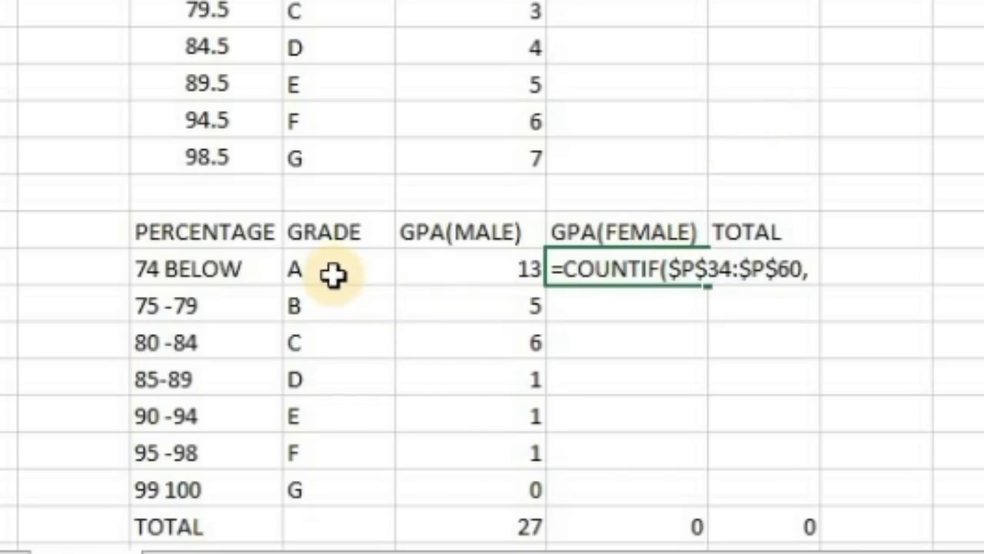
pyautogui.click(332, 275)
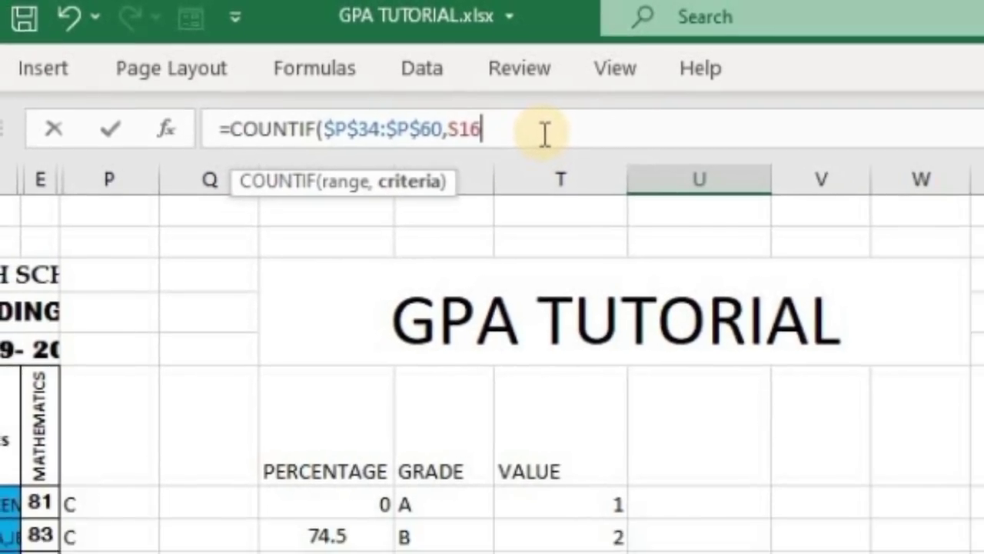
pyautogui.write(')')
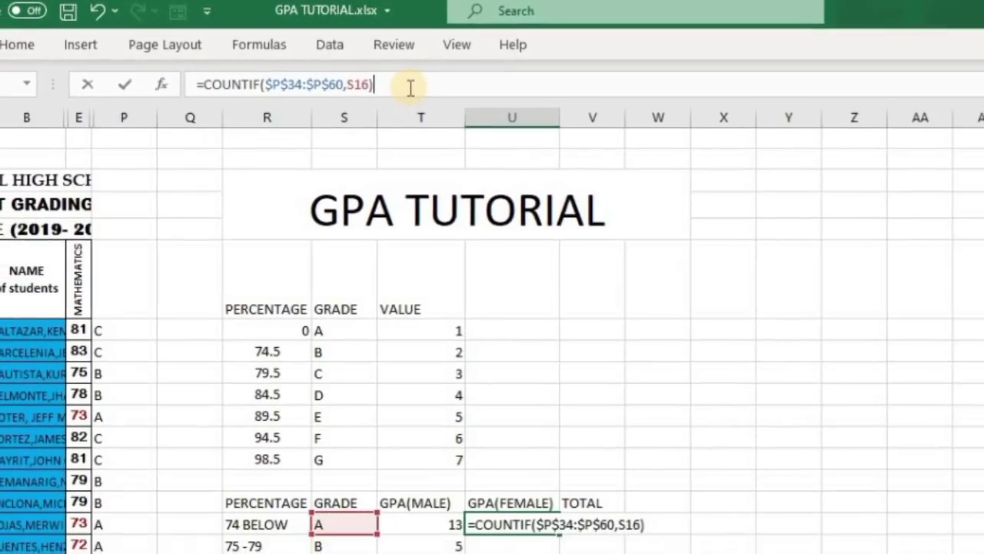
pyautogui.press('Return')
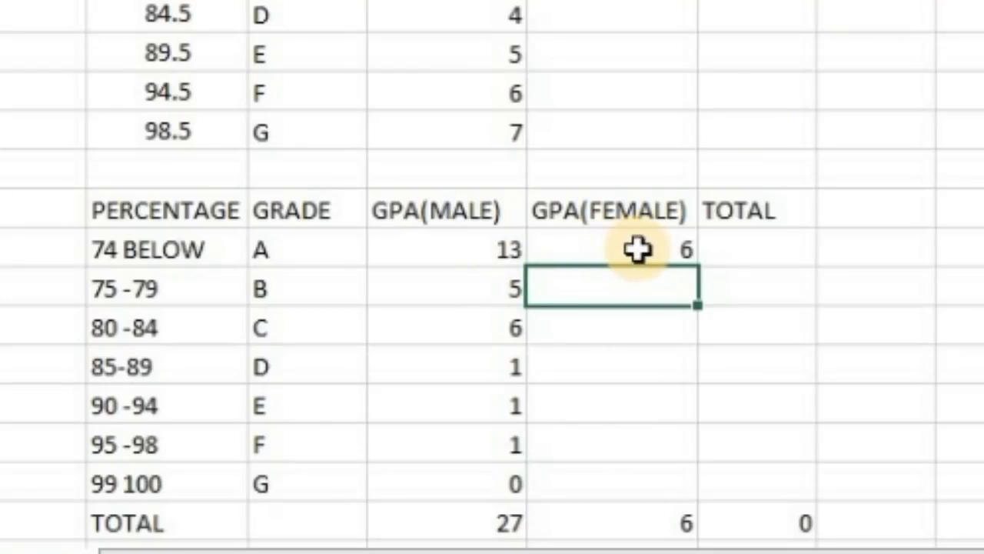
# - Fill the female COUNTIF down grades A–G, giving 6, 12, 5, 2, 1, 1, 0, totalling 27
pyautogui.click(655, 248)
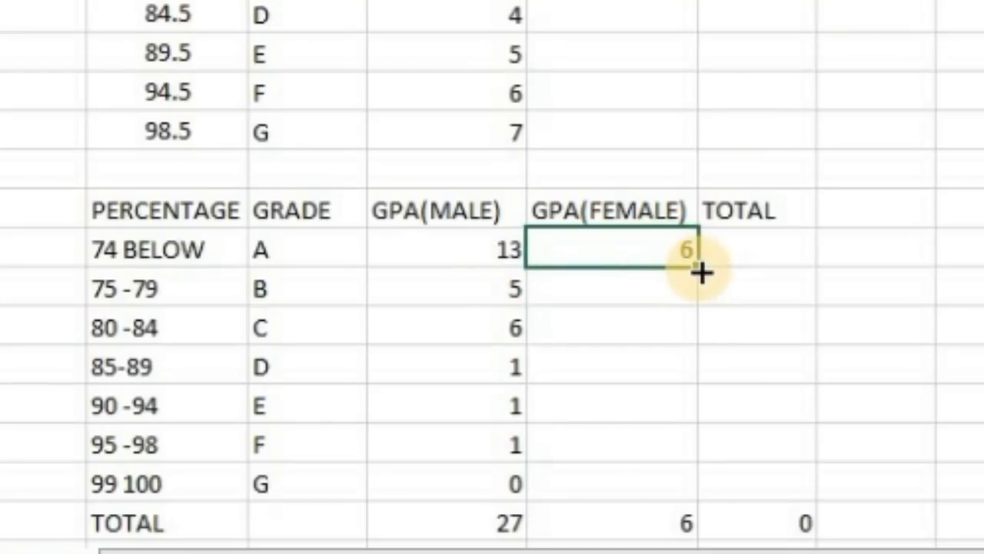
pyautogui.doubleClick(700, 267)
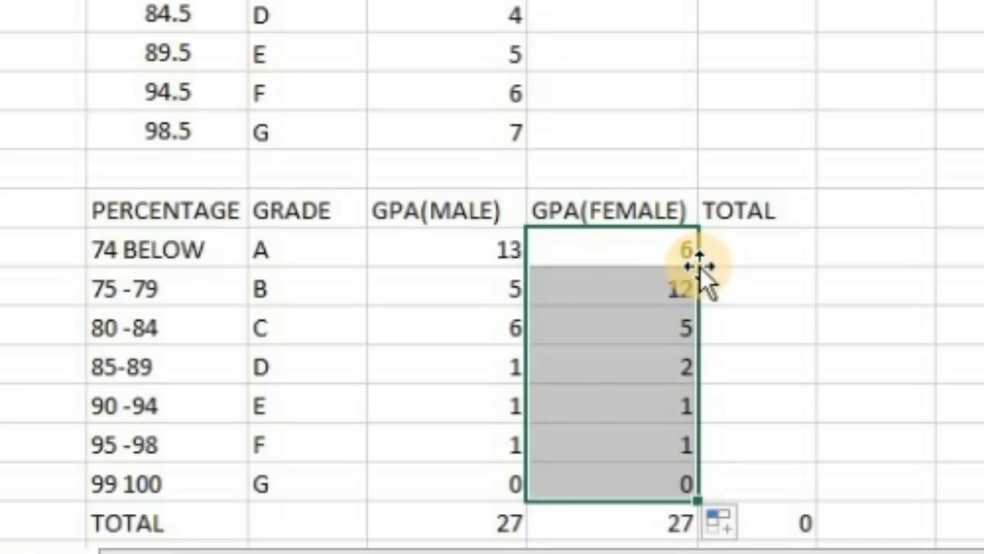
pyautogui.click(932, 291)
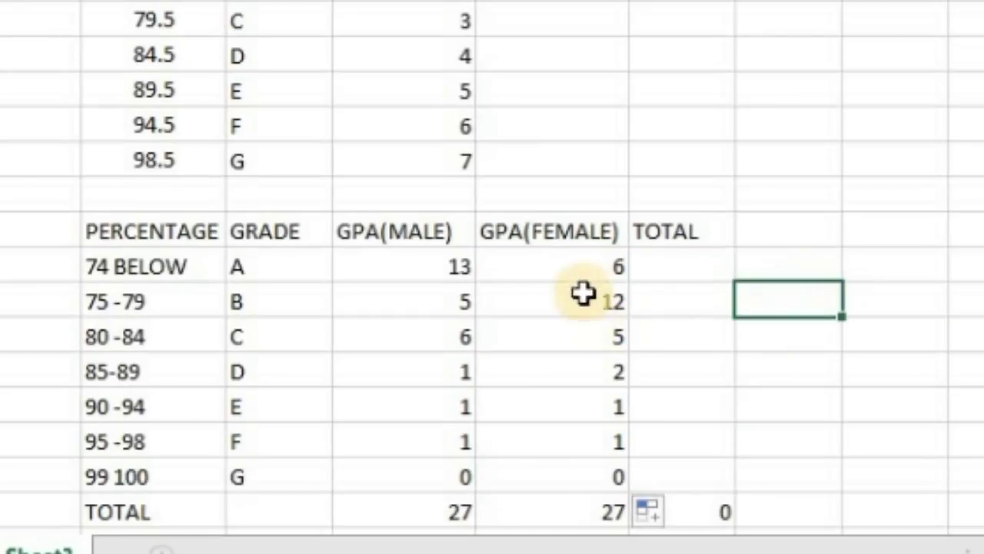
pyautogui.click(587, 266)
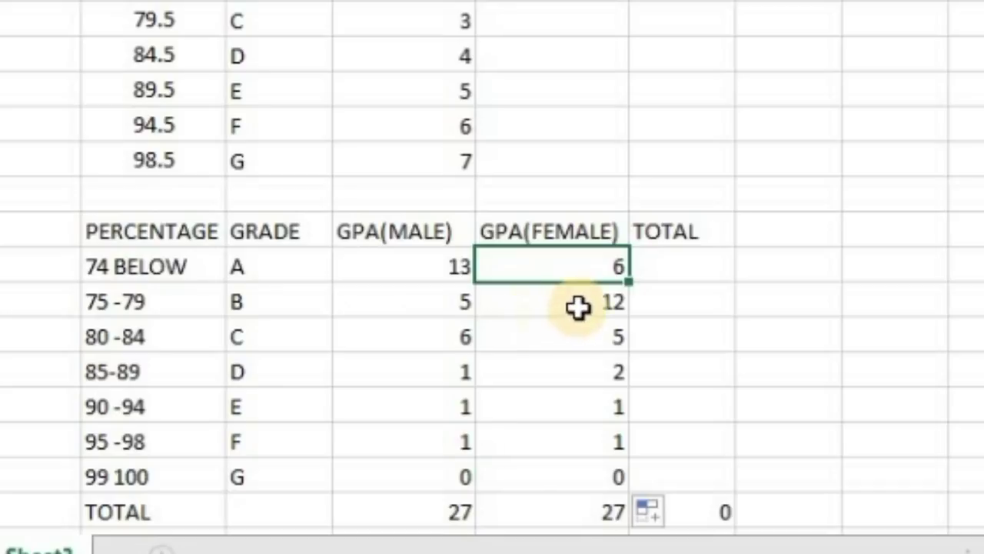
pyautogui.click(575, 307)
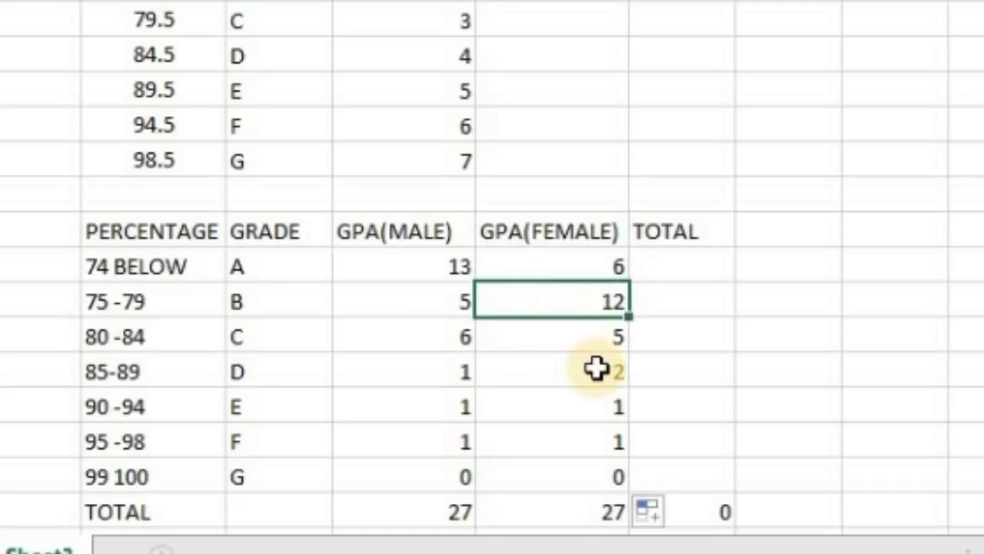
pyautogui.click(589, 512)
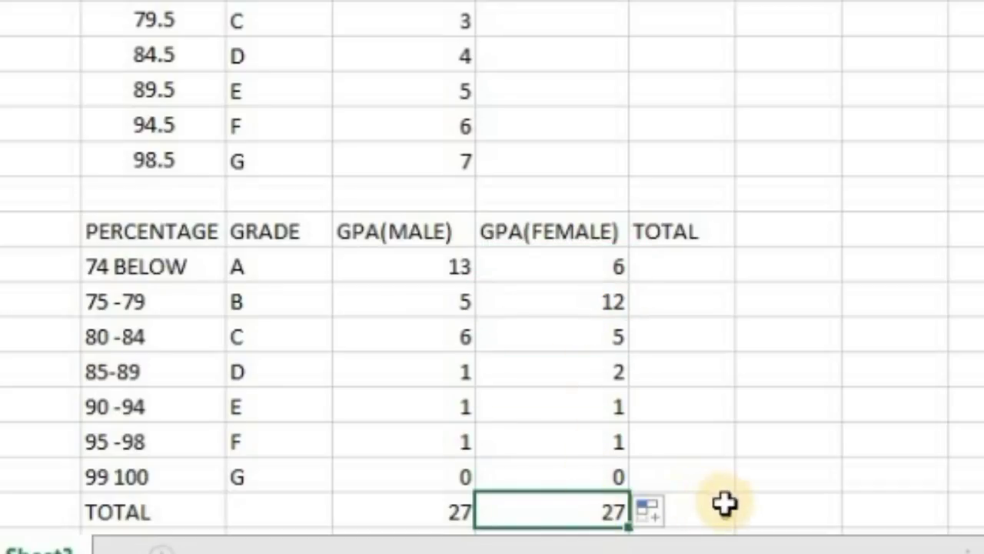
pyautogui.click(788, 510)
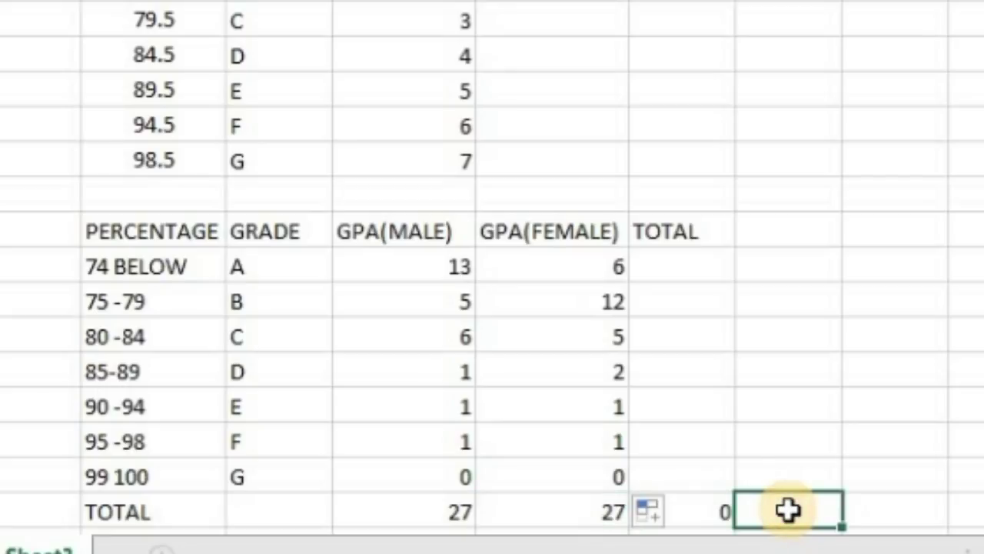
pyautogui.click(693, 263)
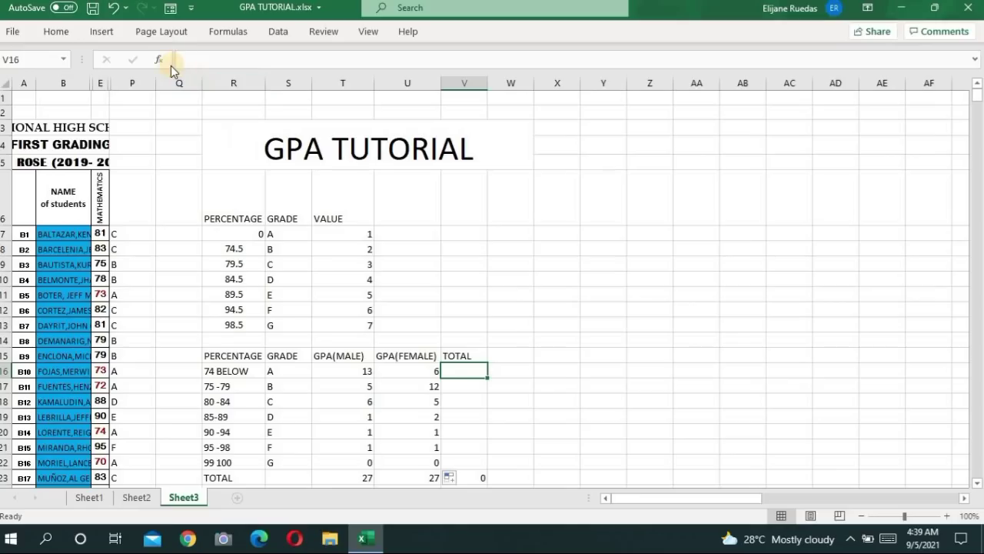
# - Enter =SUM(T16:U16) in V16 and fill down to V22, giving 19, 17, 11, 3, 2, 2, 0
pyautogui.click(161, 60)
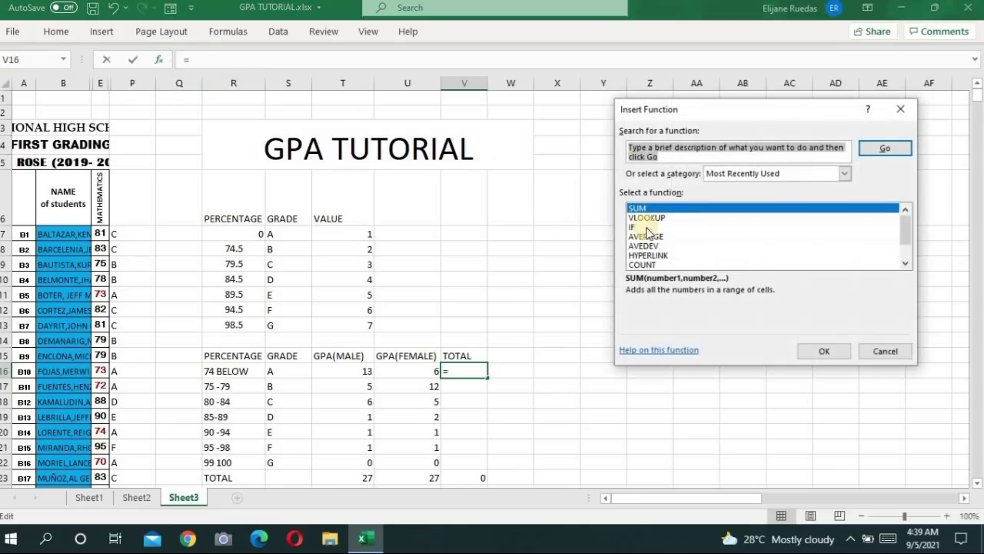
pyautogui.click(836, 352)
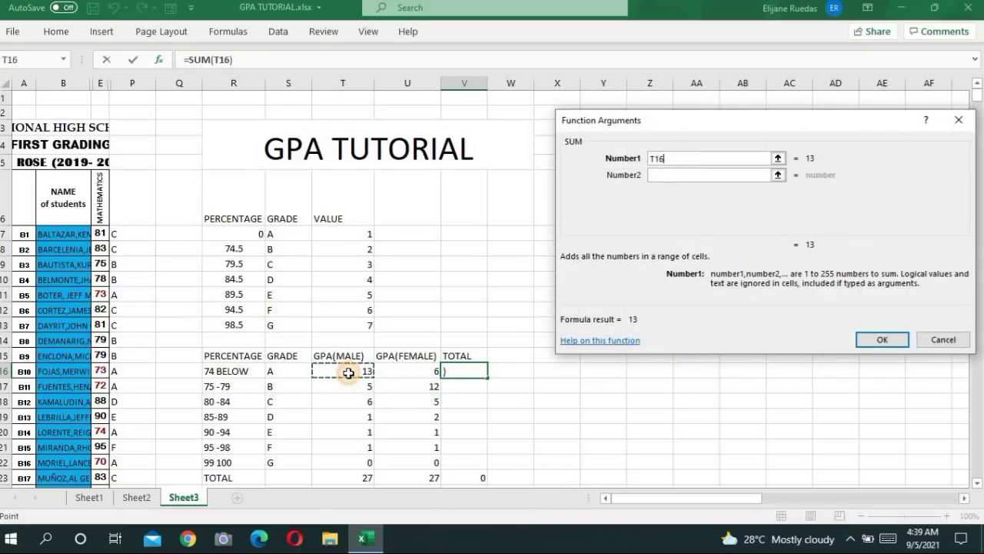
pyautogui.moveTo(346, 373); pyautogui.dragTo(424, 372)
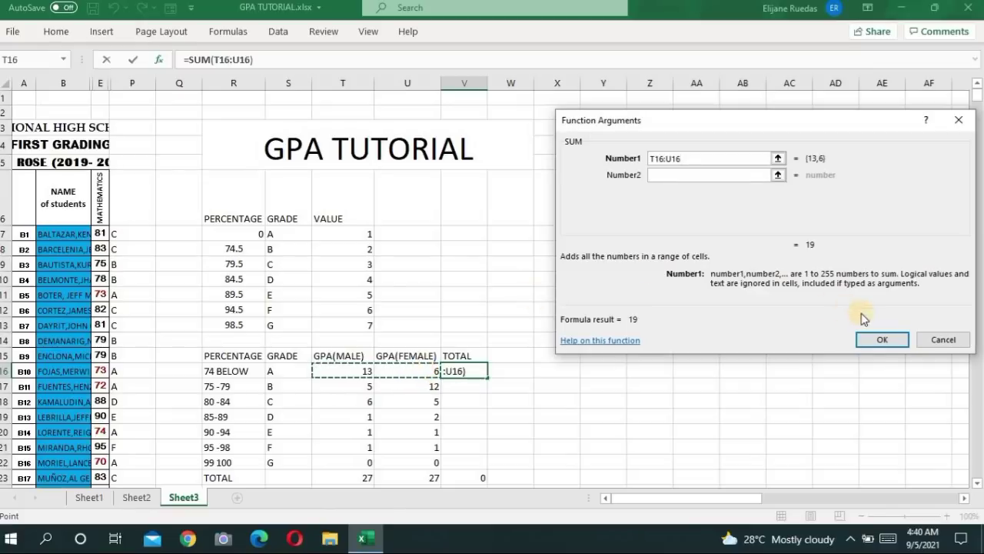
pyautogui.click(885, 336)
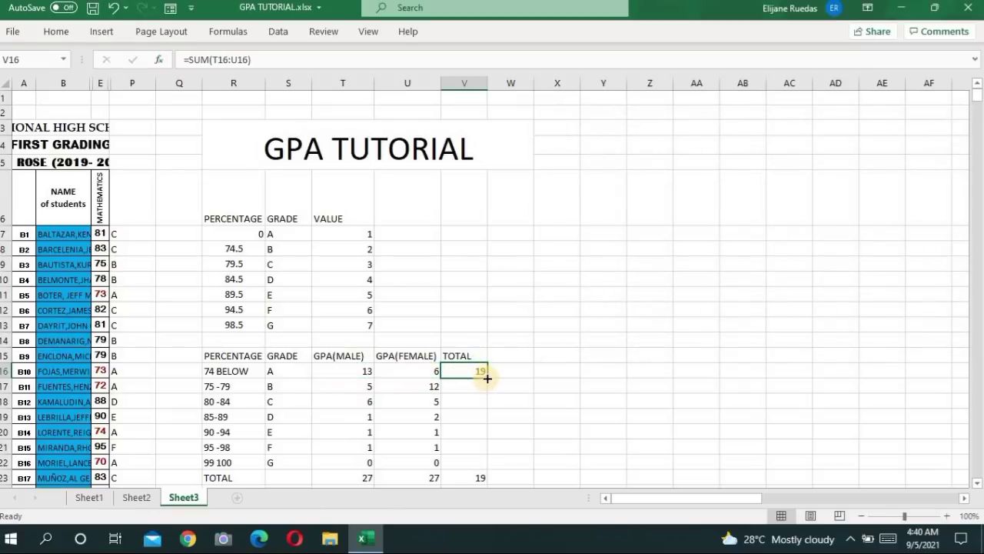
pyautogui.moveTo(487, 378); pyautogui.dragTo(477, 471)
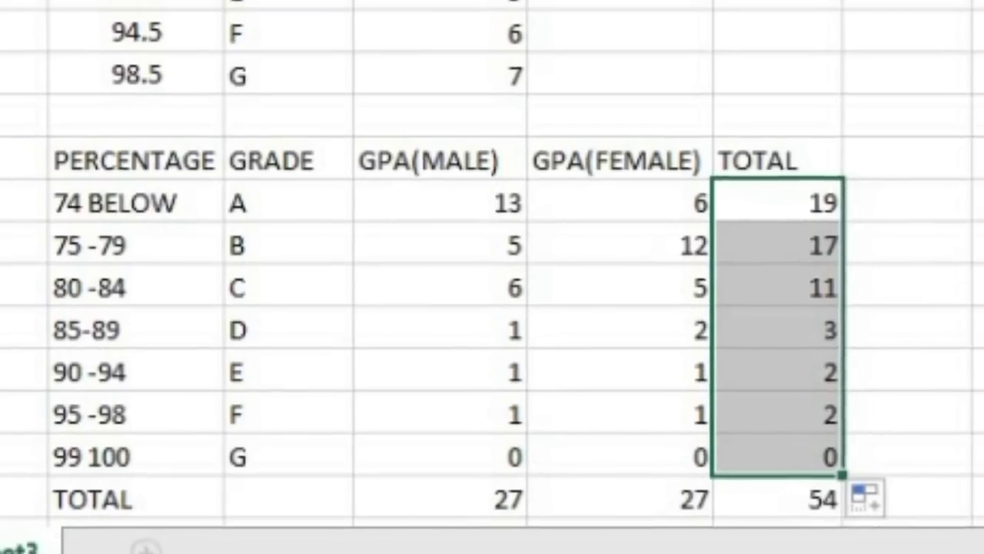
pyautogui.click(564, 444)
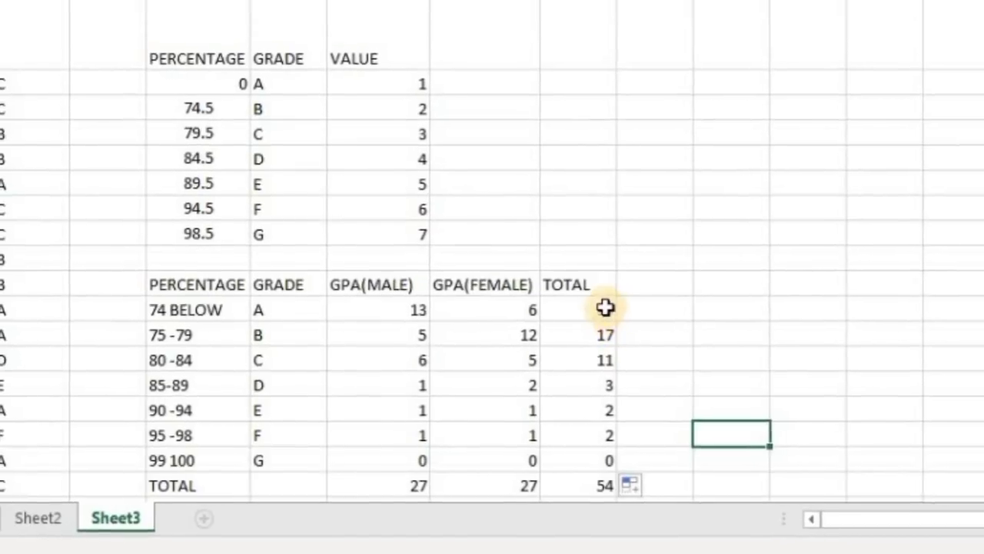
pyautogui.click(575, 286)
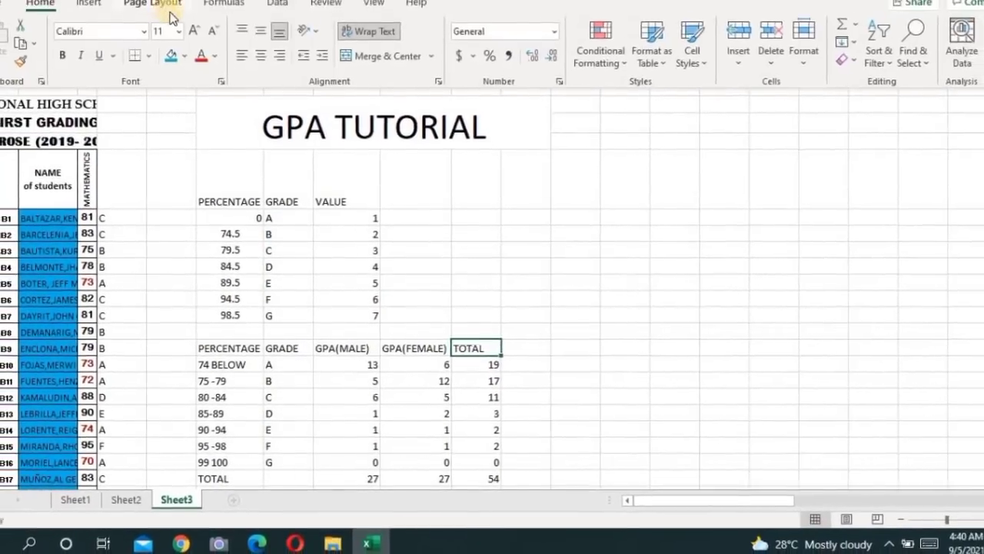
# - Paste new scores over the male MATHEMATICS column, making male counts 3, 1, 7, 9, 7, 0, 0
pyautogui.click(725, 363)
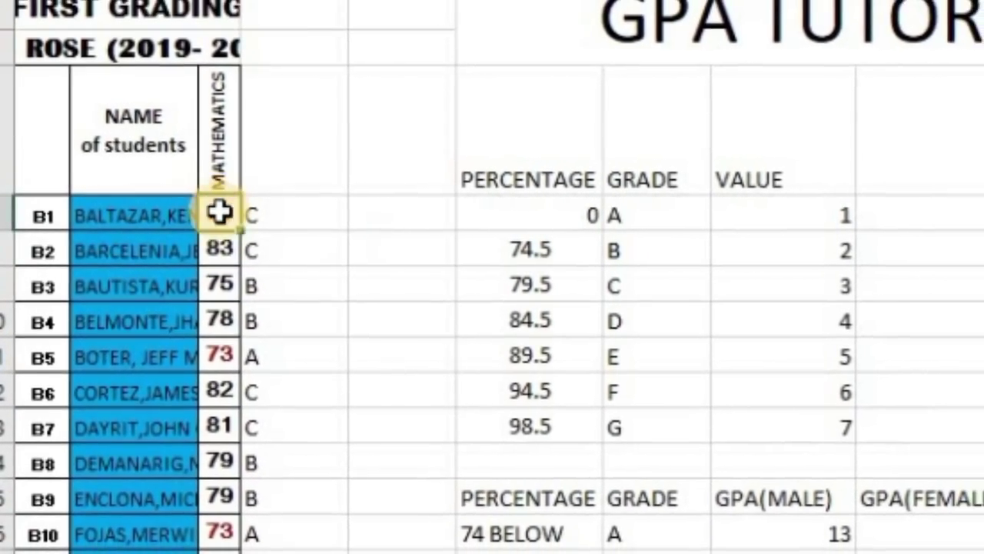
pyautogui.moveTo(219, 212); pyautogui.dragTo(215, 547)
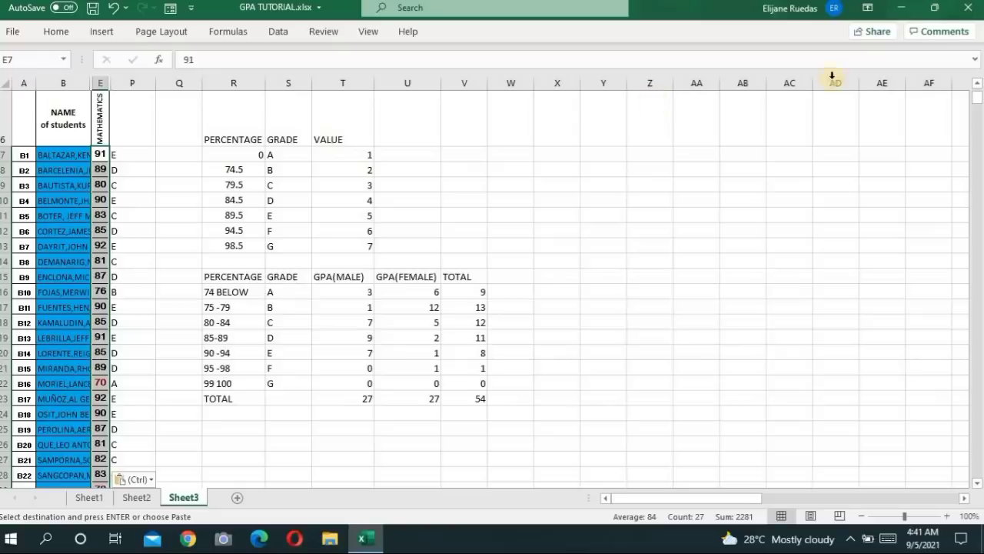
pyautogui.moveTo(980, 104)
pyautogui.mouseDown()
pyautogui.moveTo(980, 123)
pyautogui.moveTo(980, 111)
pyautogui.mouseUp()
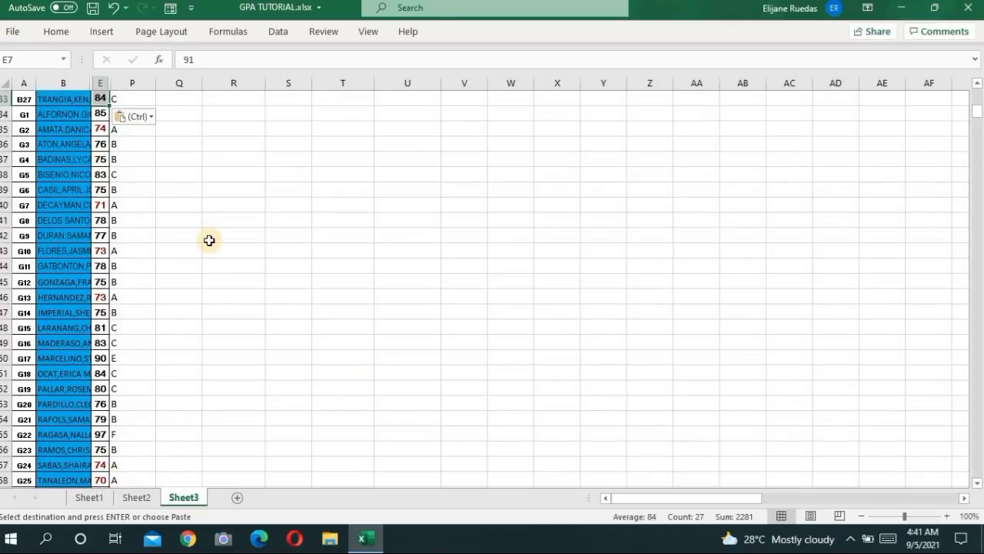
# - Copy the 27 new female scores from Sheet1 column H and paste them at E34
pyautogui.click(89, 497)
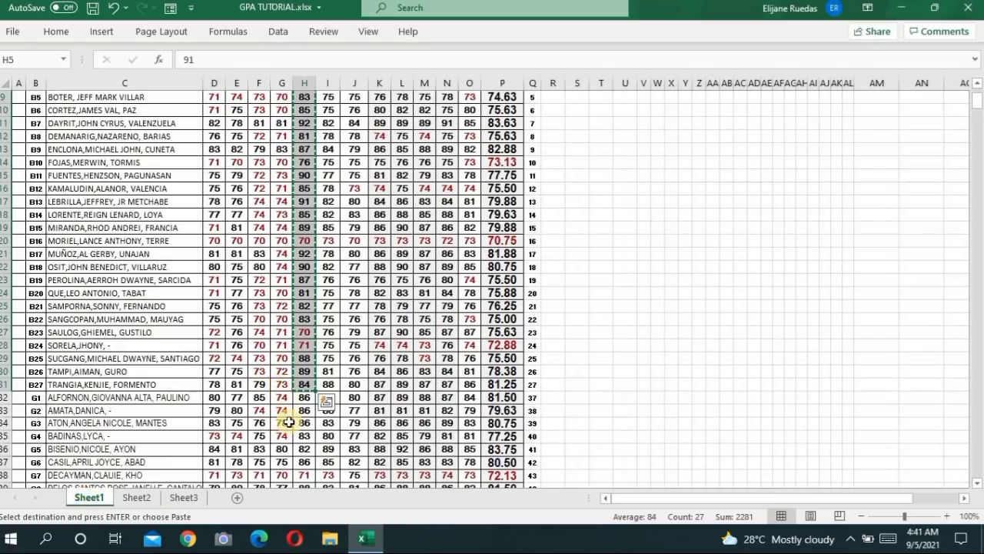
pyautogui.moveTo(305, 399)
pyautogui.mouseDown()
pyautogui.moveTo(307, 536)
pyautogui.moveTo(299, 196)
pyautogui.mouseUp()
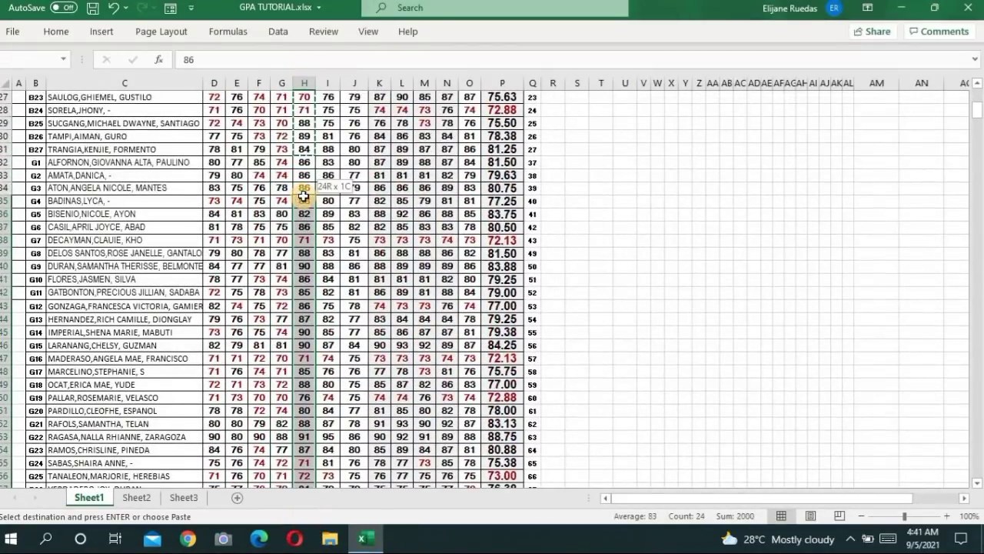
pyautogui.moveTo(300, 196); pyautogui.dragTo(306, 165)
pyautogui.hotkey('ctrl', 'v')
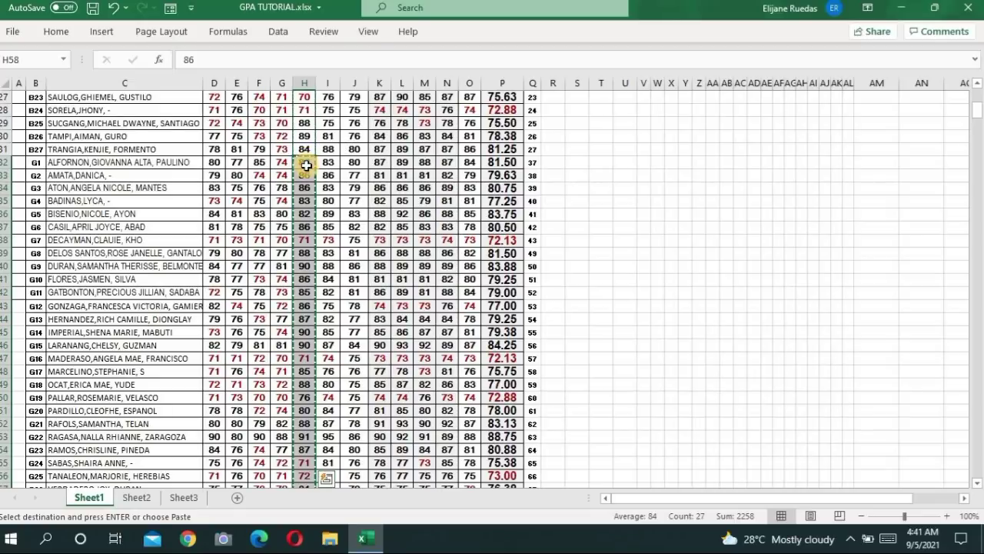
pyautogui.click(184, 497)
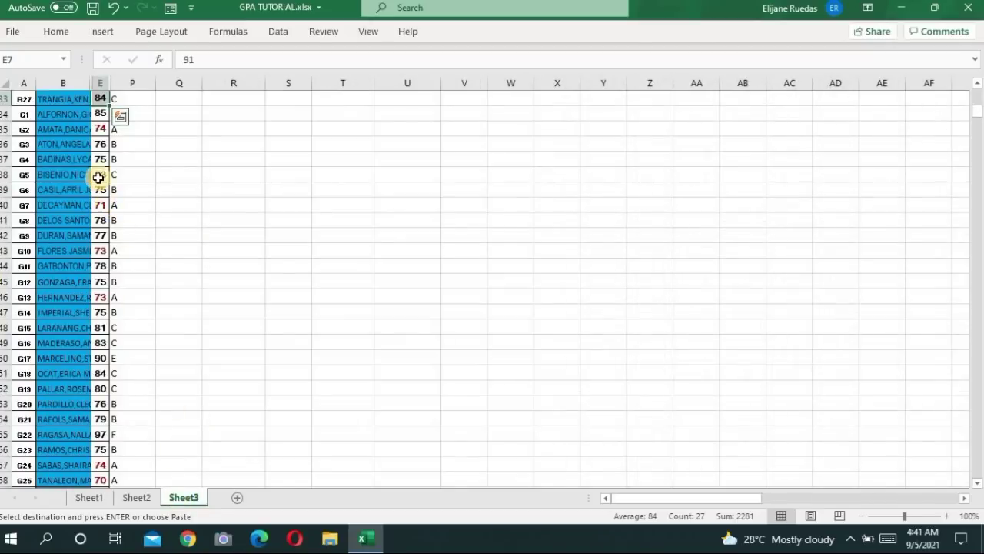
pyautogui.click(100, 113)
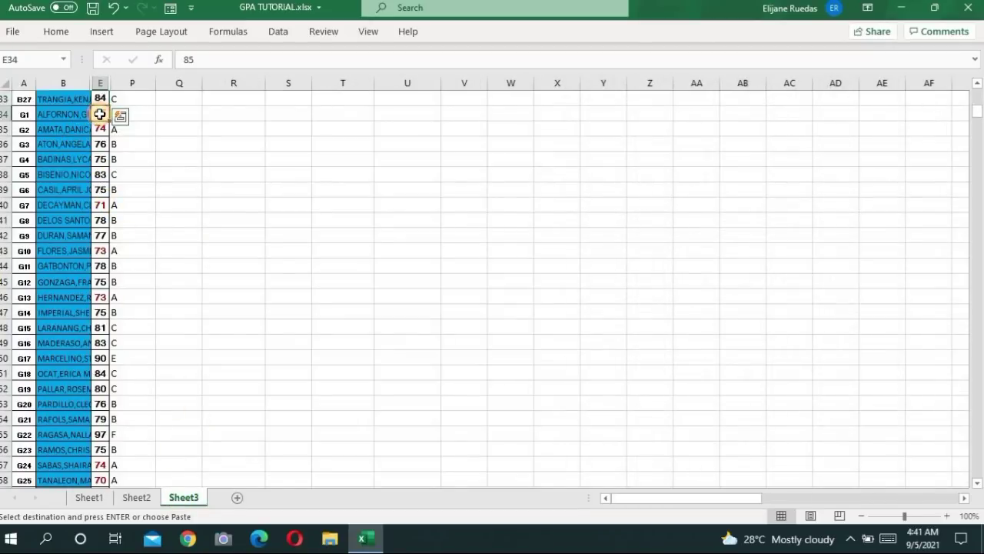
pyautogui.hotkey('ctrl', 'v')
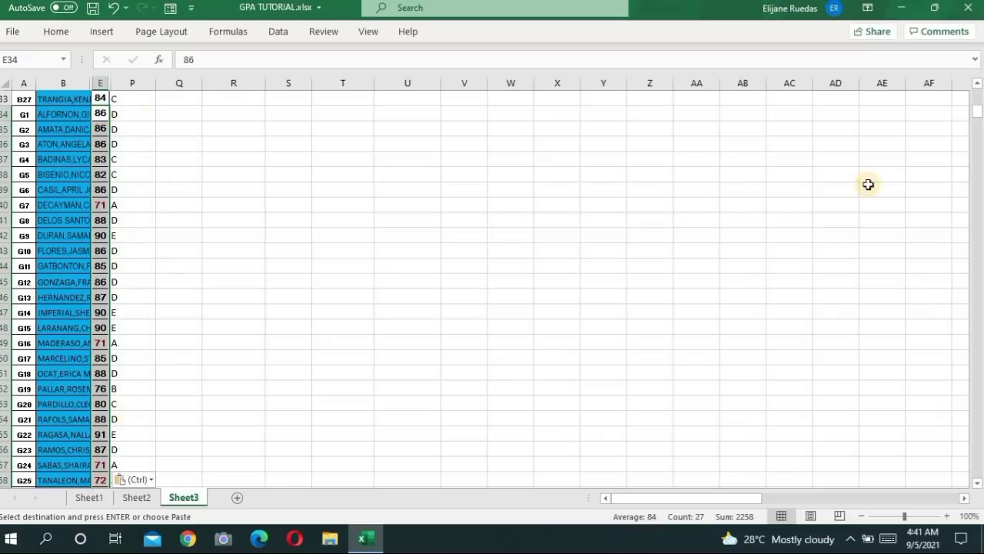
pyautogui.moveTo(979, 112); pyautogui.dragTo(979, 99)
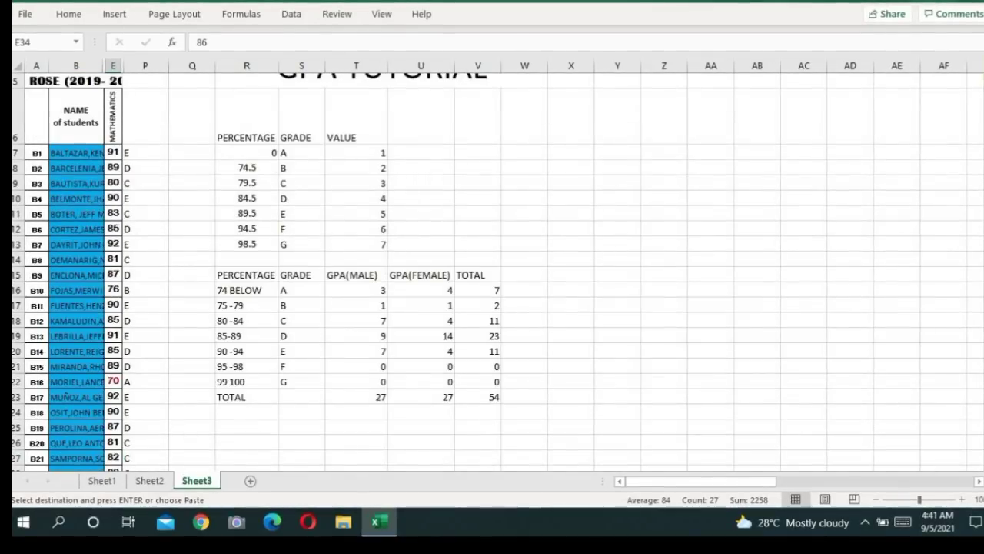
pyautogui.click(589, 344)
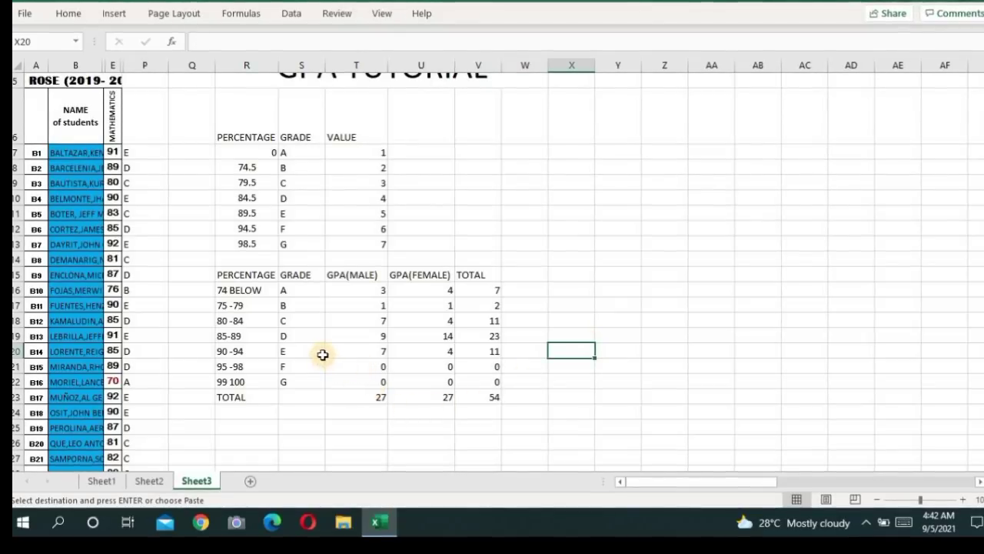
pyautogui.click(482, 352)
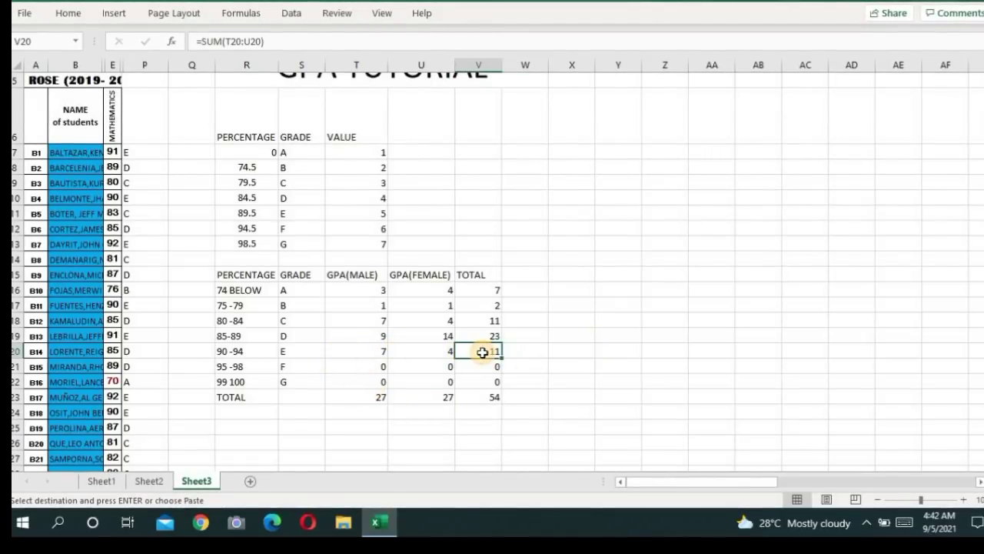
pyautogui.click(259, 351)
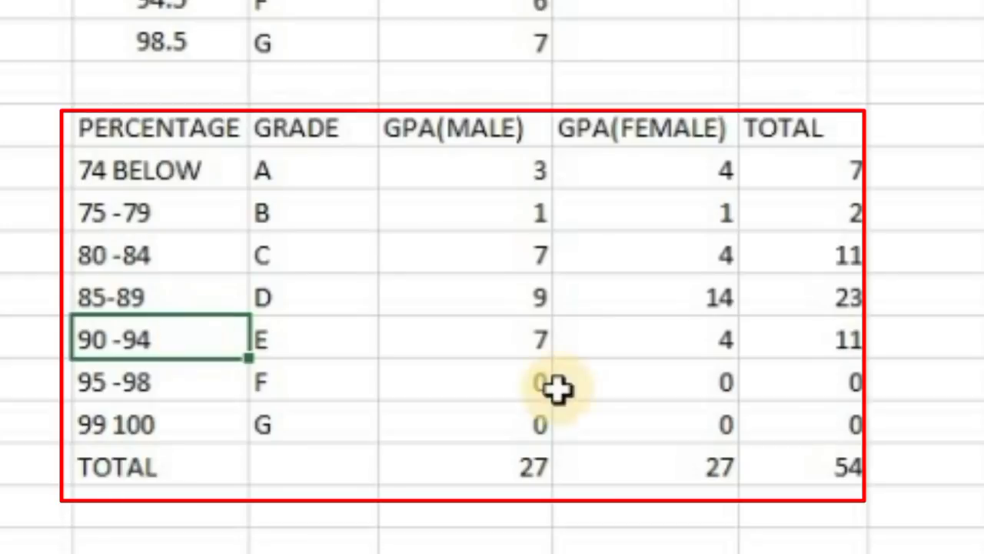
pyautogui.click(972, 367)
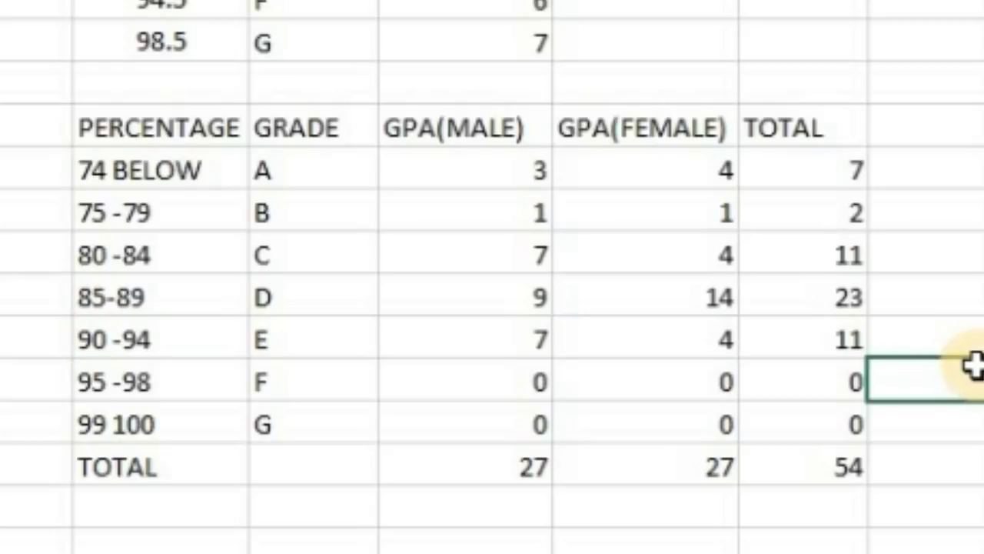